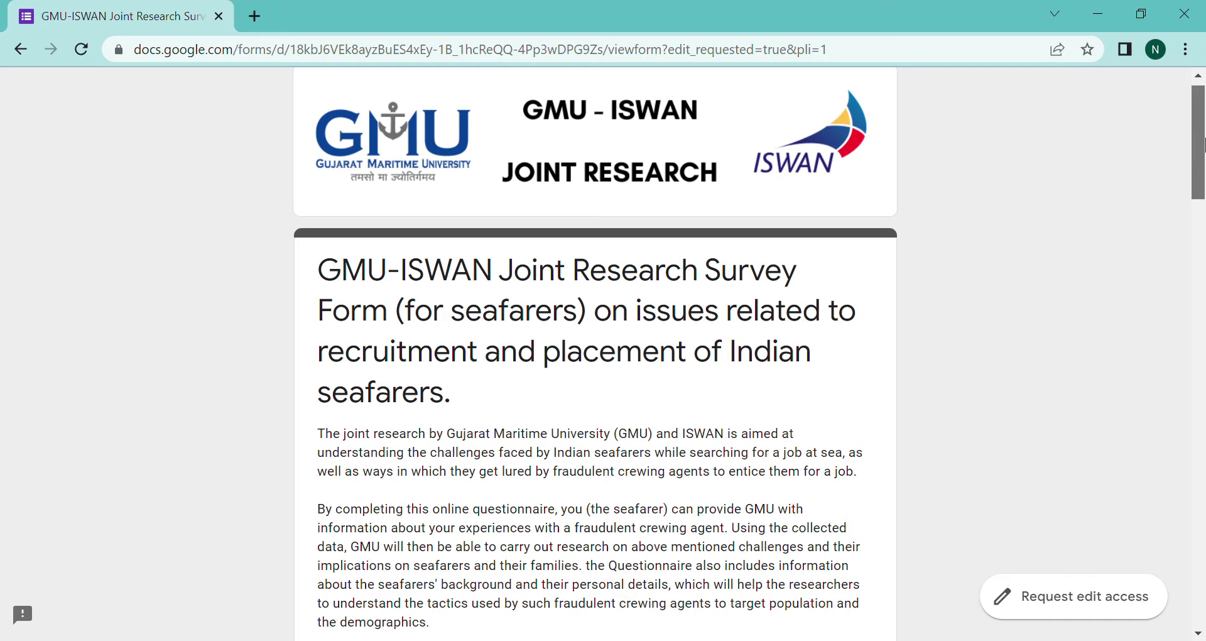
# - Choose 25-29 years old as the age and Male as the gender in the survey form
pyautogui.moveTo(1204, 145); pyautogui.dragTo(1205, 179)
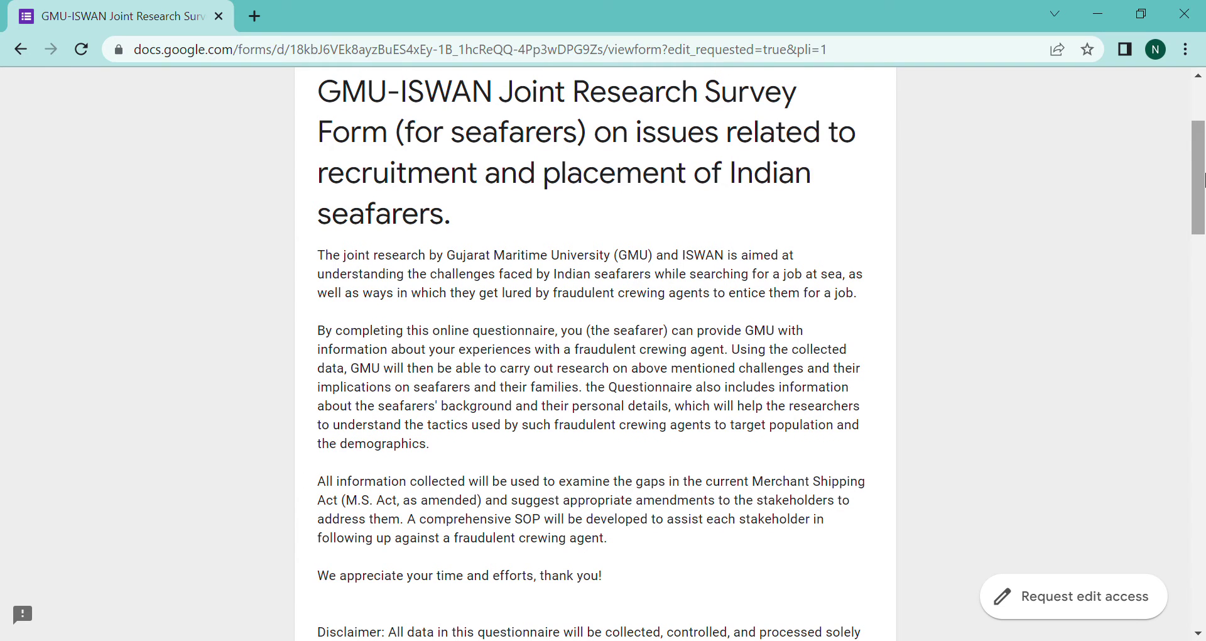
pyautogui.moveTo(1204, 179); pyautogui.dragTo(1204, 301)
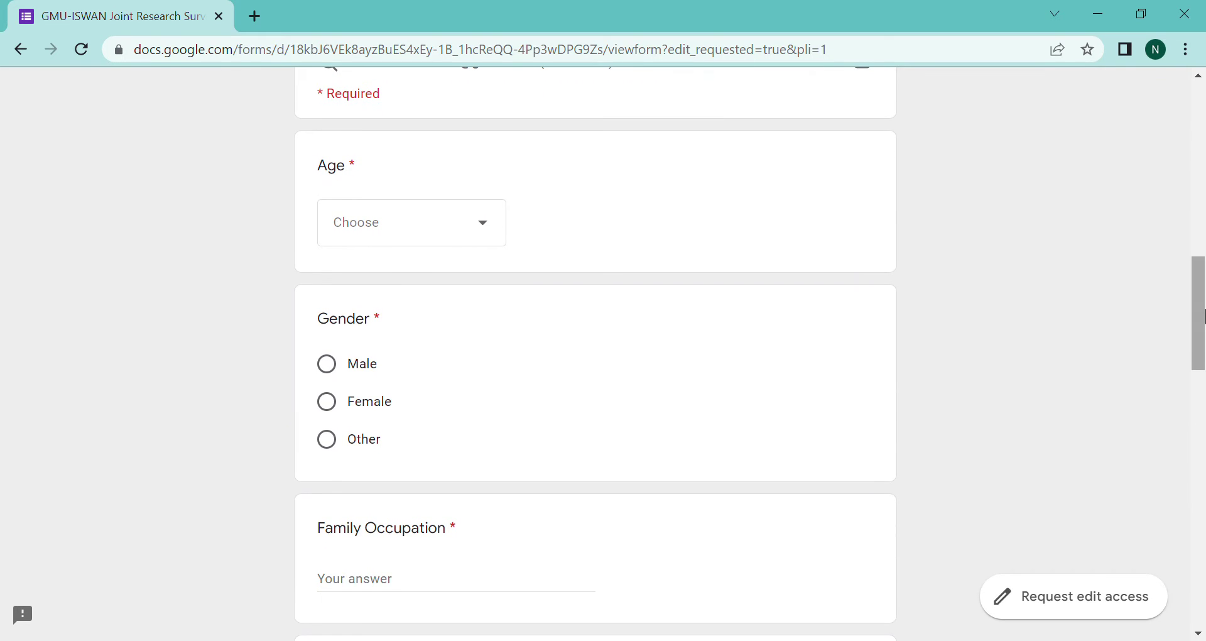
pyautogui.click(504, 229)
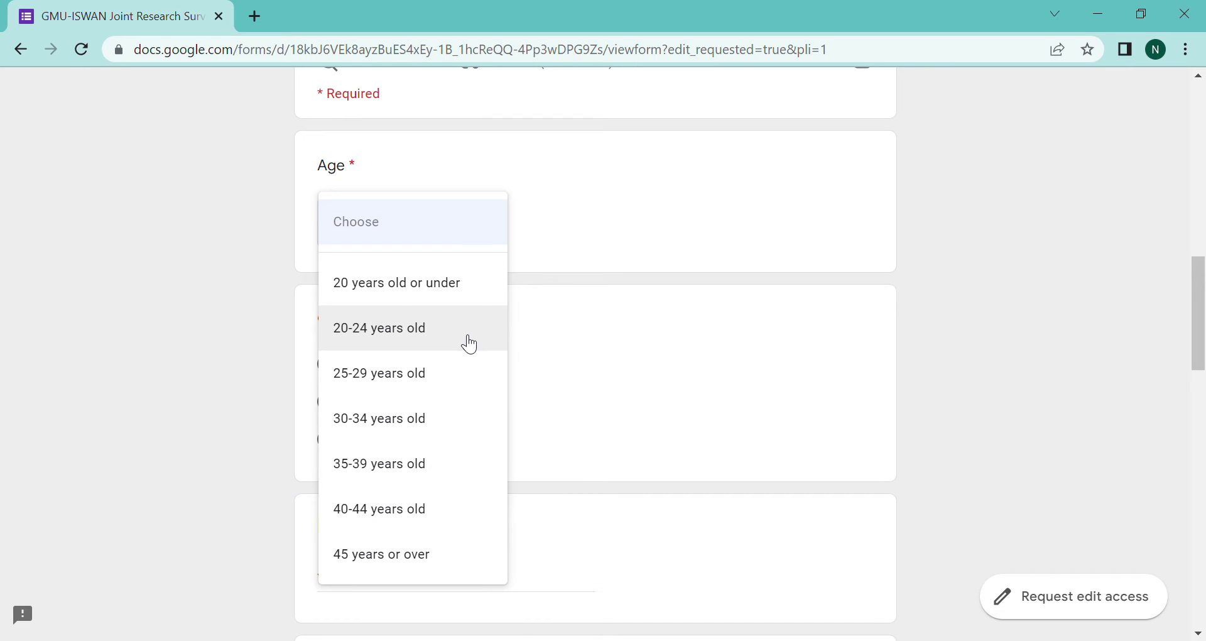
pyautogui.click(458, 377)
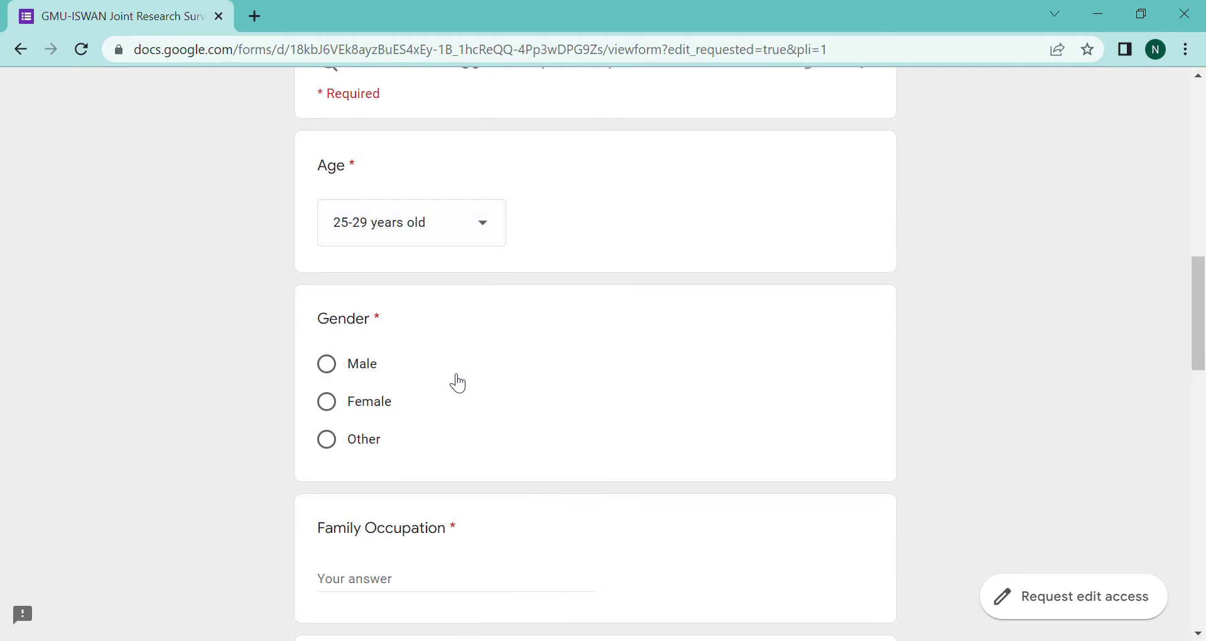
pyautogui.click(336, 373)
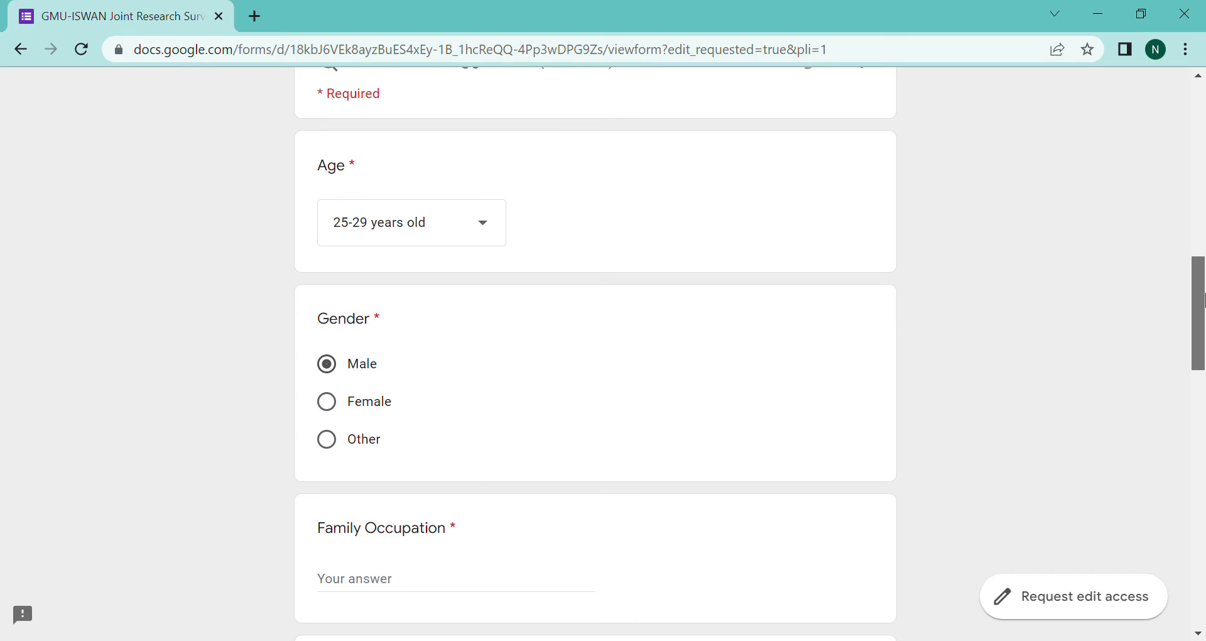
# - Enter "Government/Private/Farmer" as the family occupation and choose 5-10 lacs yearly as the family income
pyautogui.moveTo(1203, 295); pyautogui.dragTo(1203, 354)
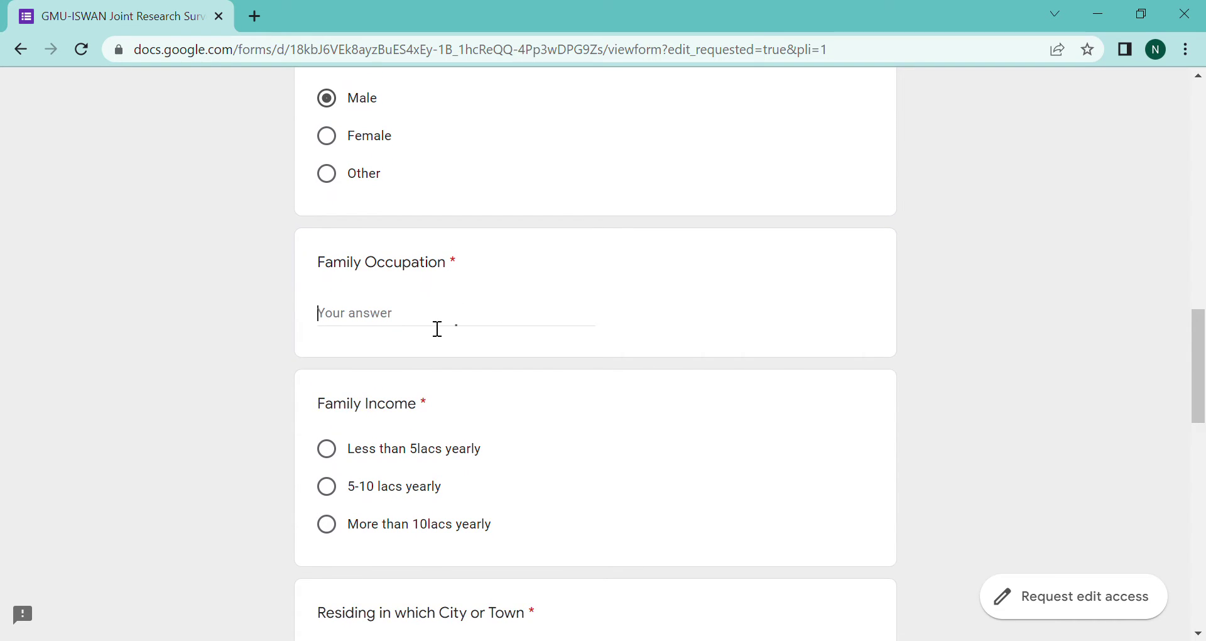
pyautogui.write('G')
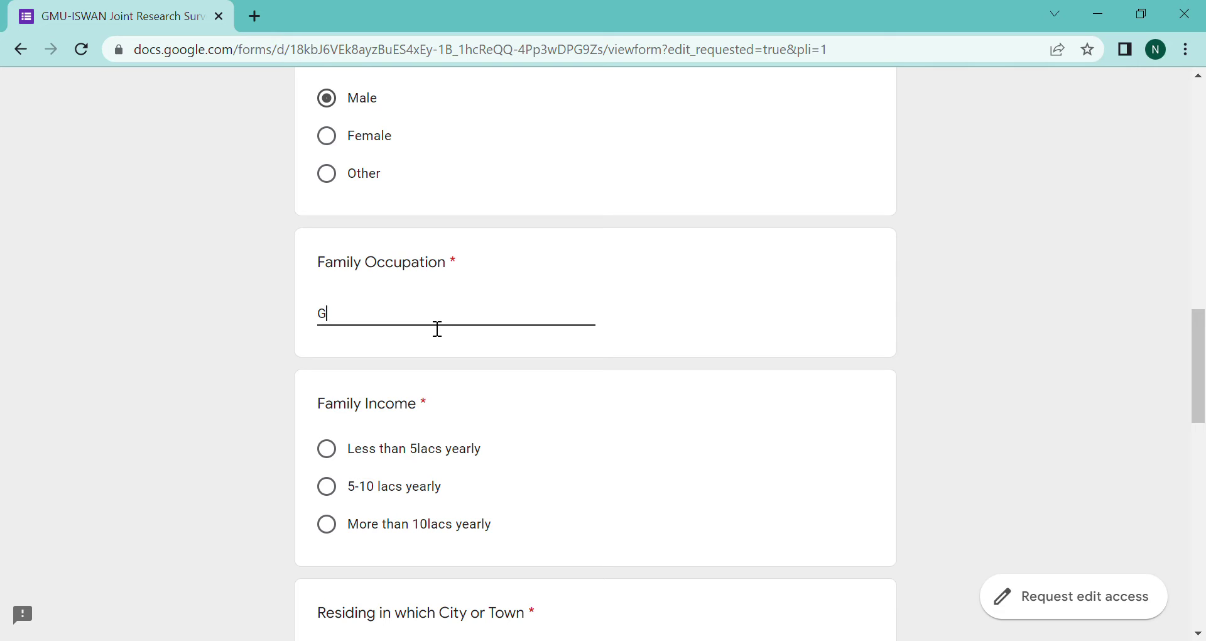
pyautogui.write('overnment/Private/Farmer')
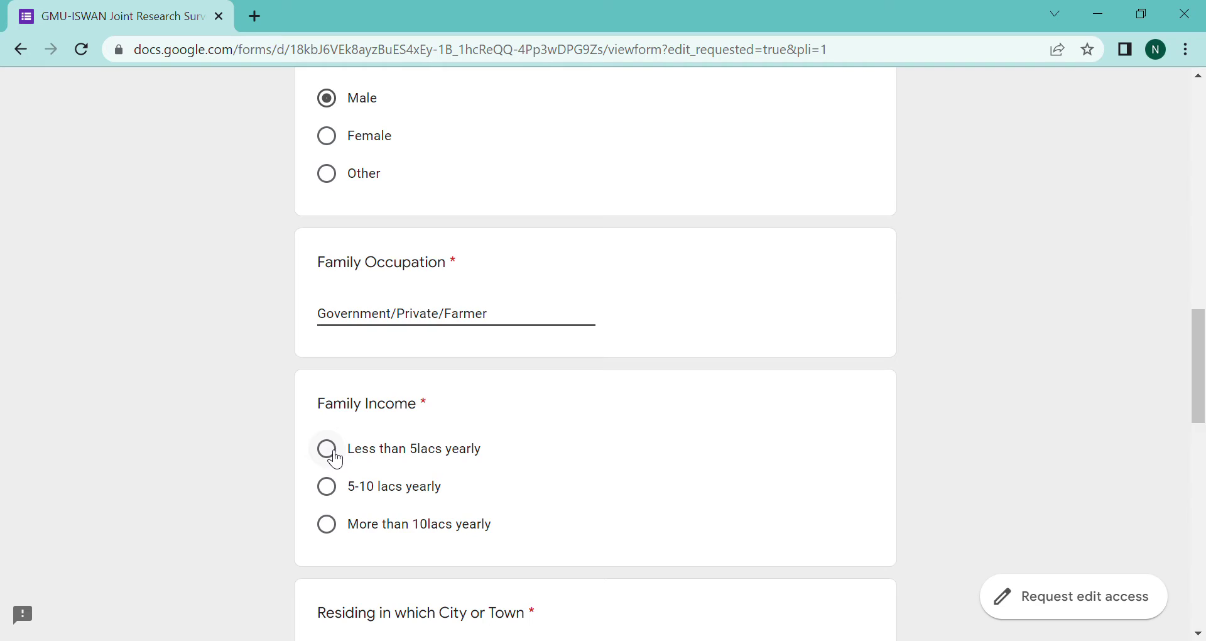
pyautogui.click(327, 487)
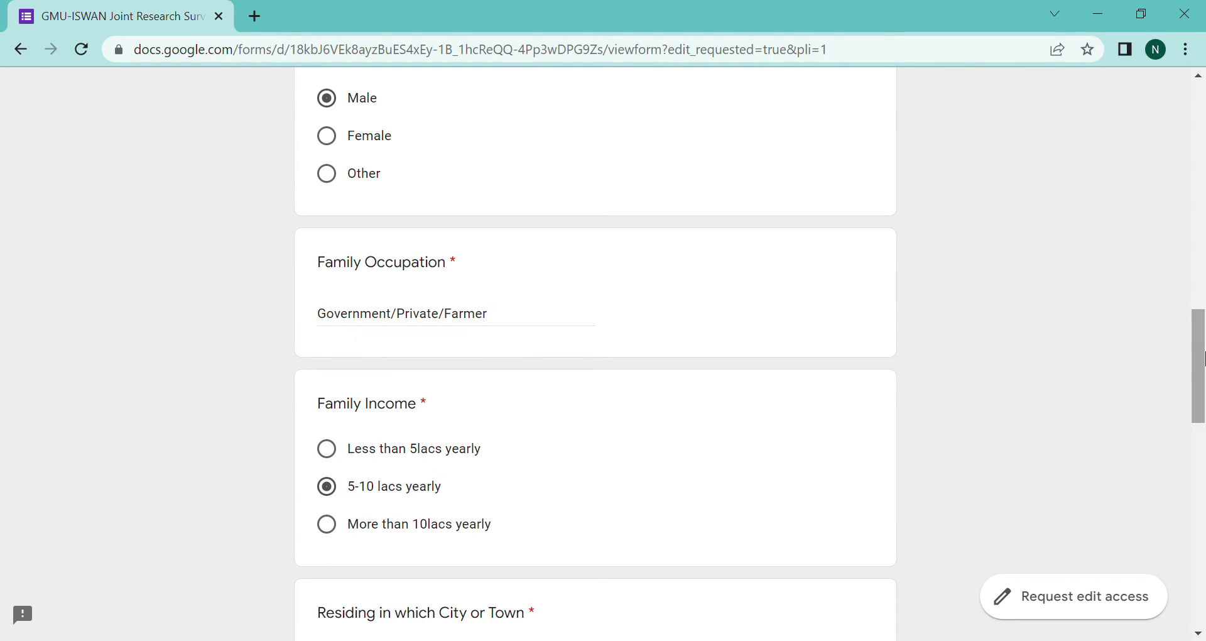
# - Enter "New Delhi, Delhi" as the city of residence and answer No to being a resident of a village in India
pyautogui.moveTo(1201, 376); pyautogui.dragTo(1204, 433)
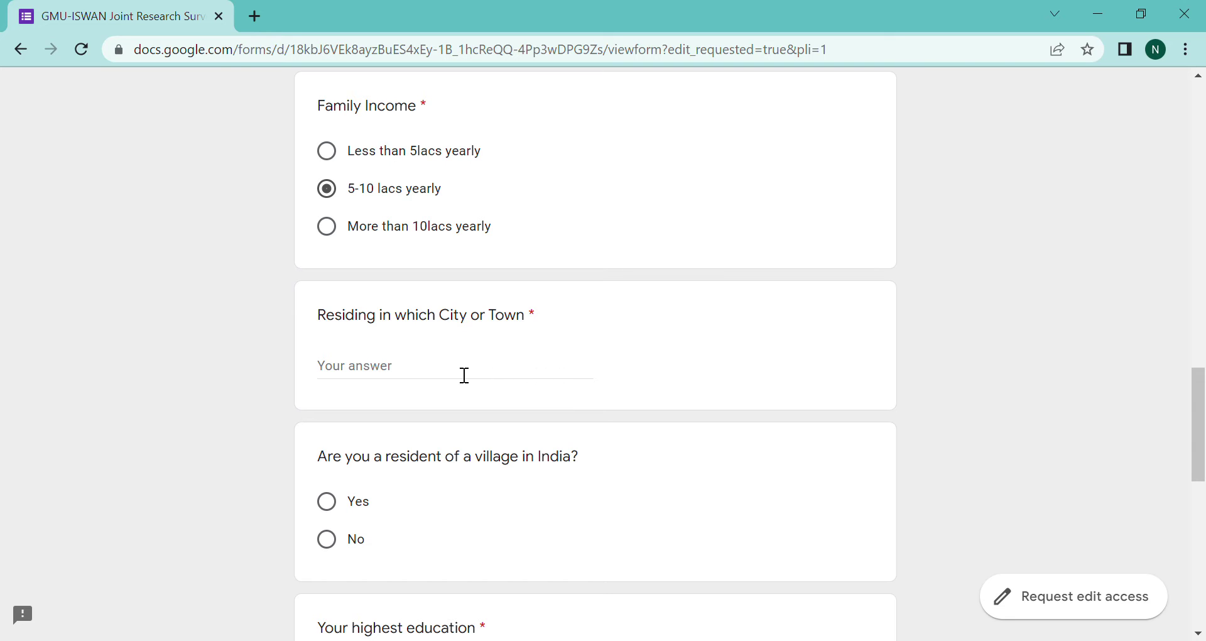
pyautogui.click(406, 374)
pyautogui.write('New')
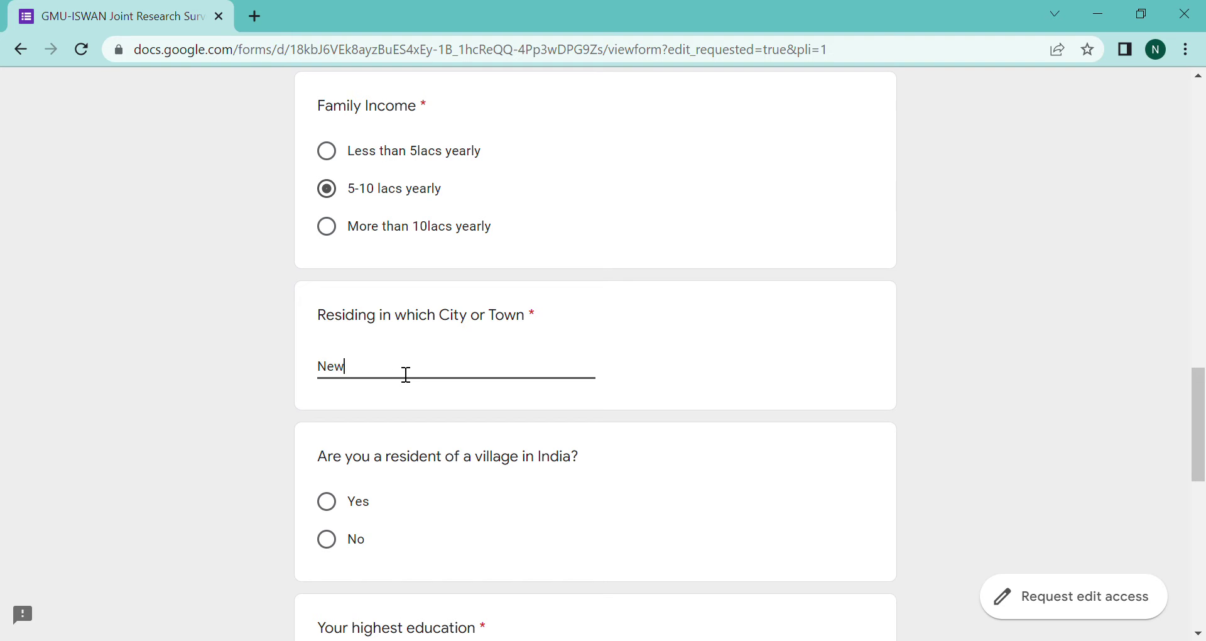
pyautogui.write(' Delhi, Delhi')
pyautogui.click(336, 551)
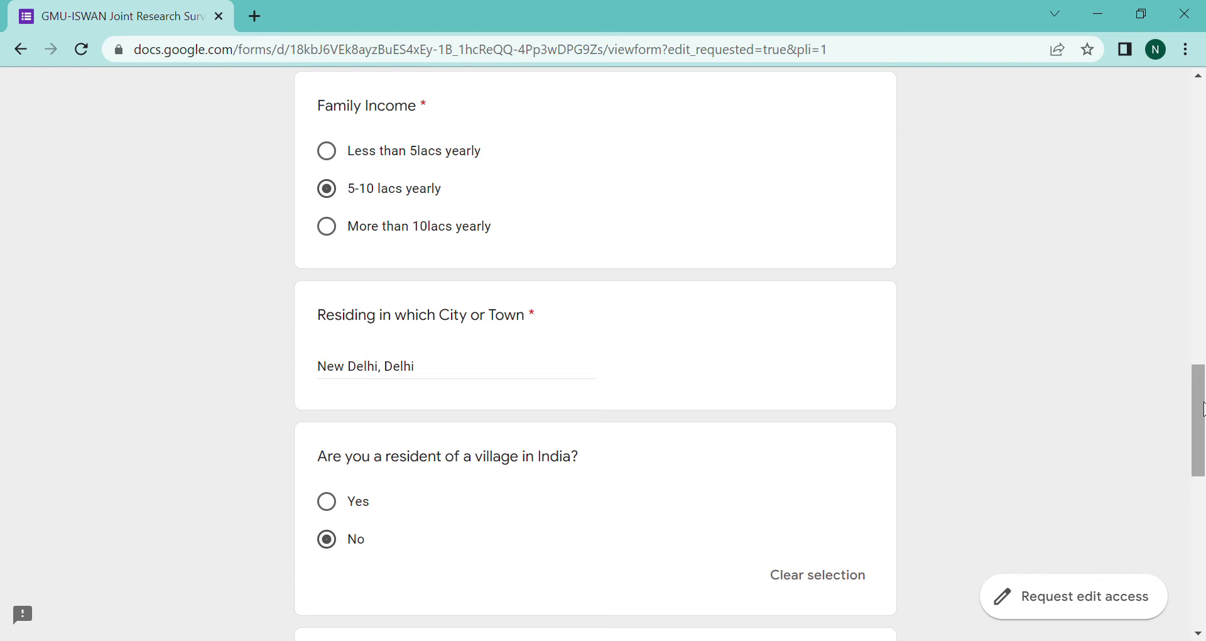
# - Enter "10/12th/ Bachelors/Masters" as the highest education
pyautogui.moveTo(1204, 399); pyautogui.dragTo(1204, 488)
pyautogui.click(477, 329)
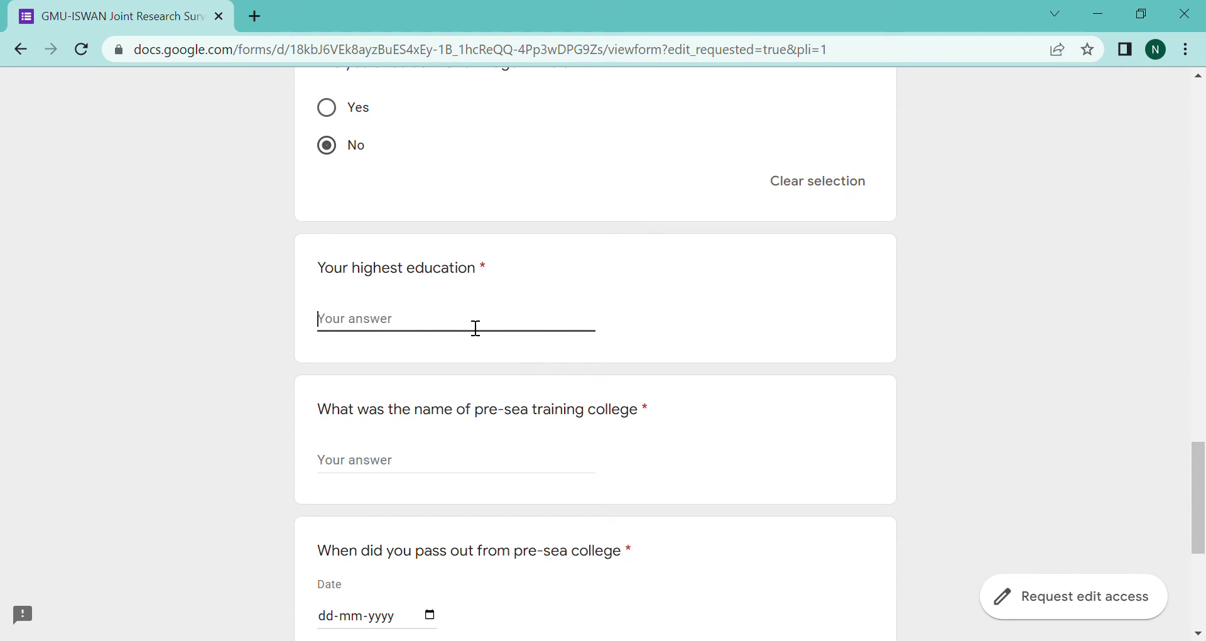
pyautogui.write('10/12th/ Bachelor')
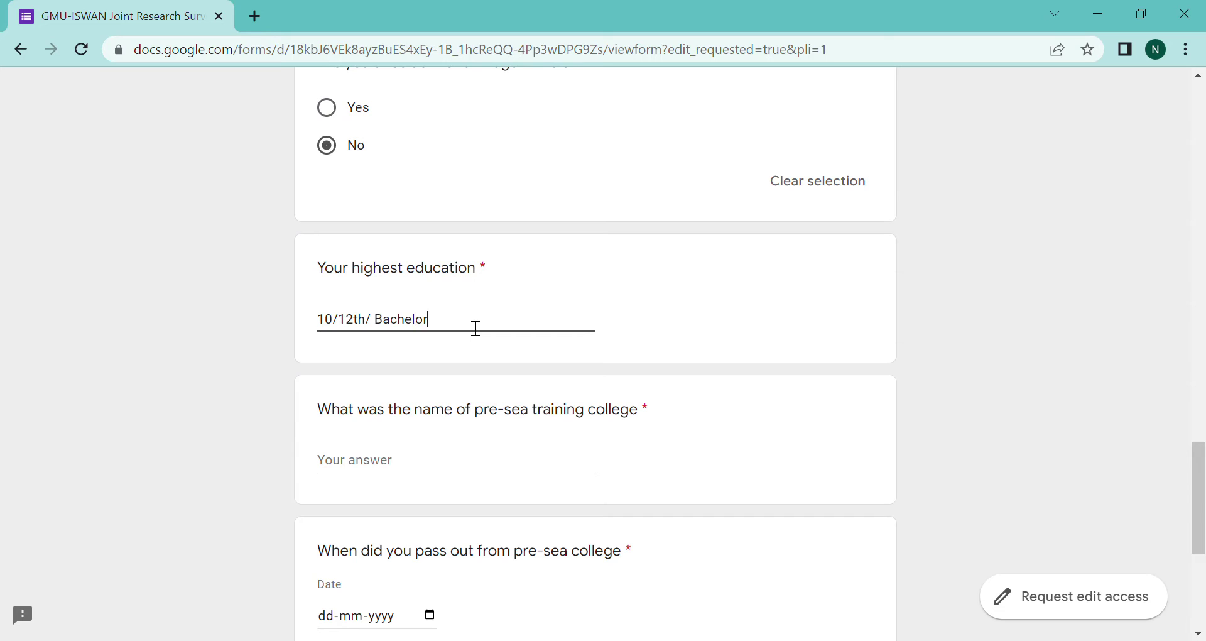
pyautogui.write('s/Masters')
# - Enter "College name" as the name of the pre-sea training college
pyautogui.click(407, 469)
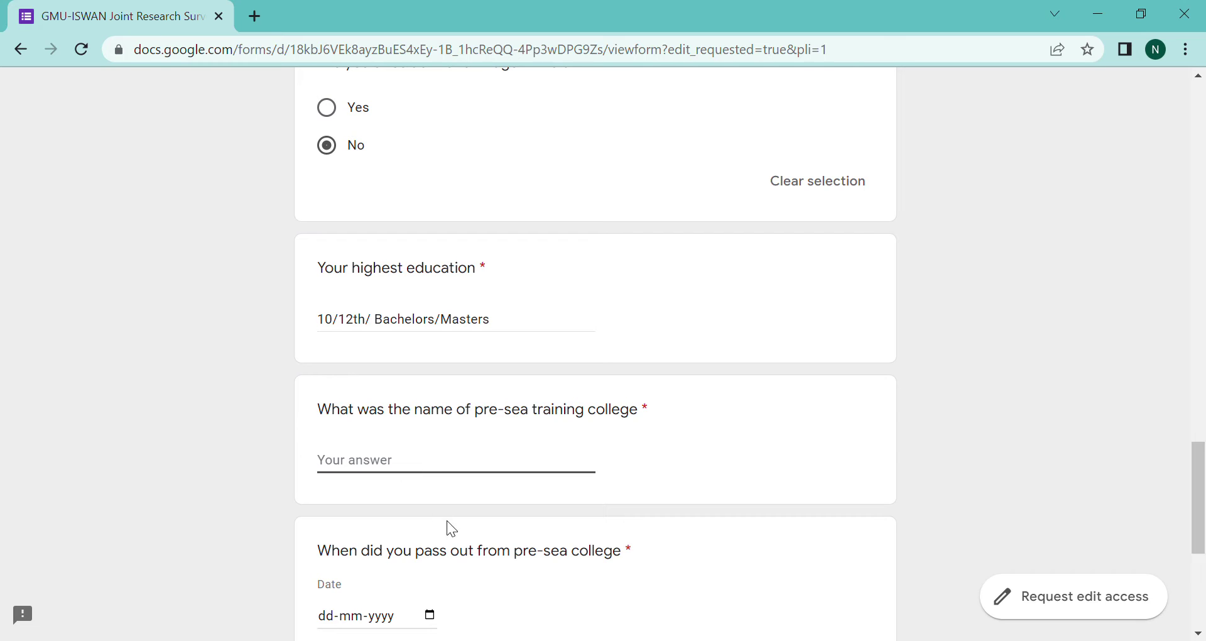
pyautogui.moveTo(1204, 475); pyautogui.dragTo(1203, 505)
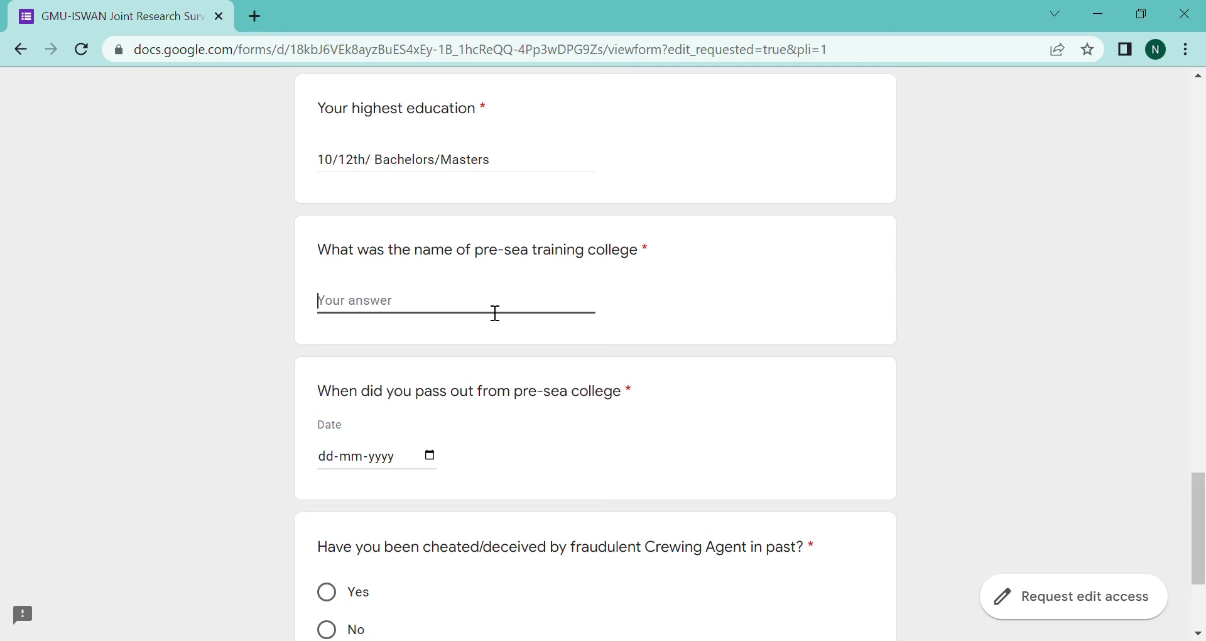
pyautogui.write('c')
pyautogui.press('BackSpace')
pyautogui.write('College name')
# - Set the pre-sea college pass-out date to 01-06-2010
pyautogui.click(406, 463)
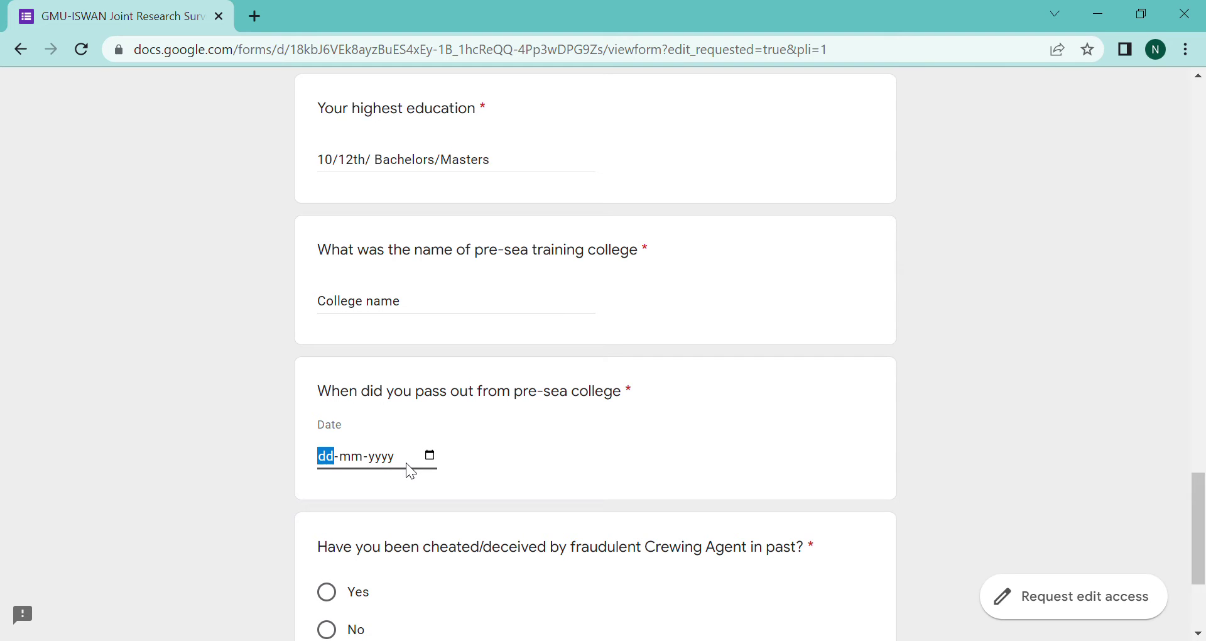
pyautogui.write('01-')
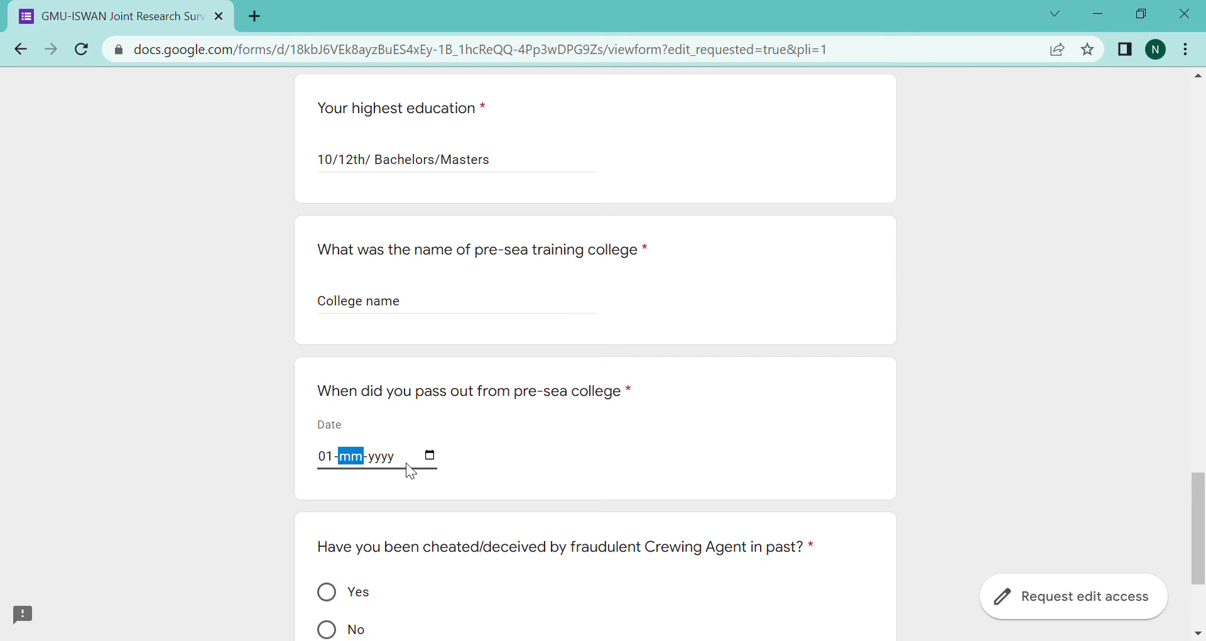
pyautogui.write('06-')
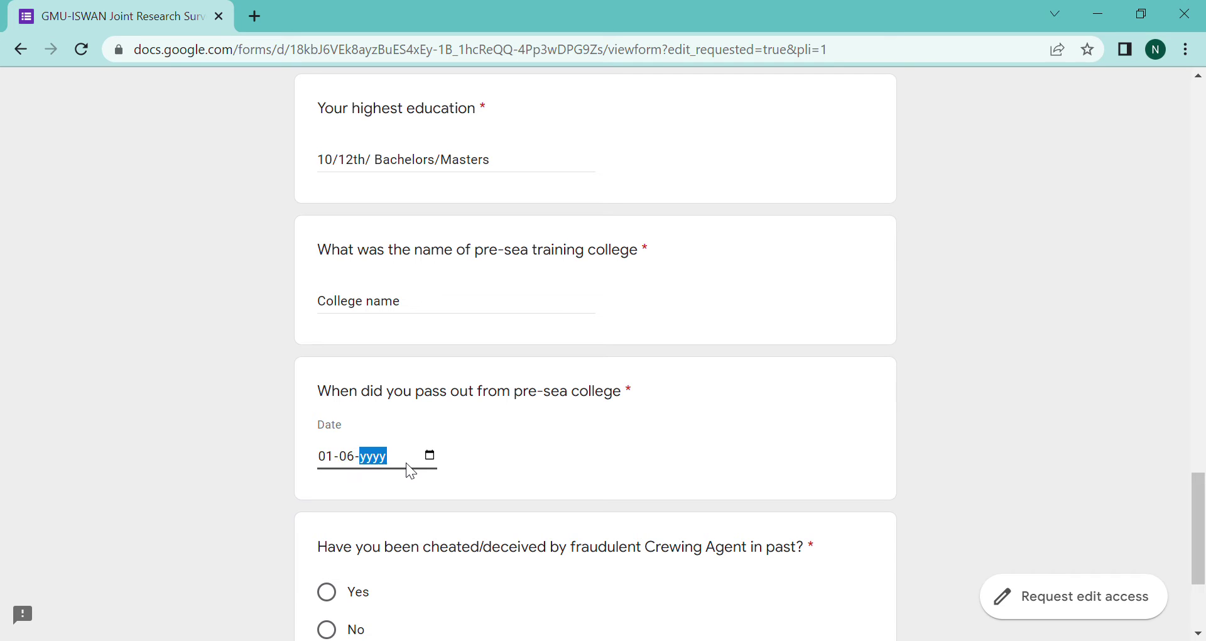
pyautogui.write('2010')
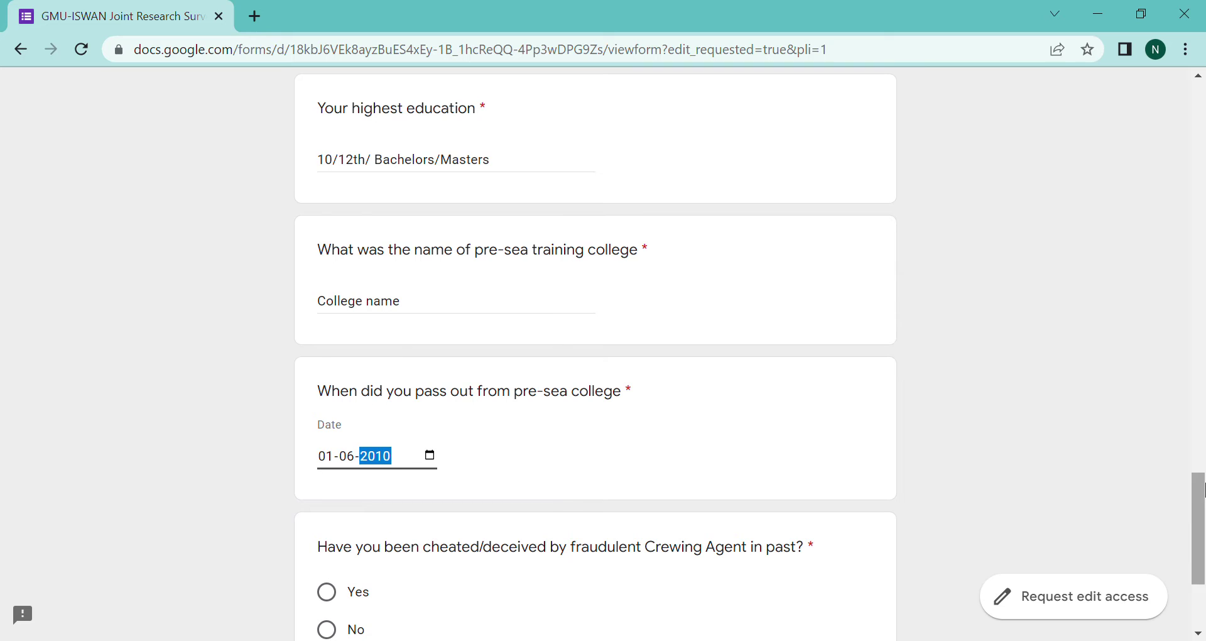
# - Answer Yes to having been cheated by a fraudulent crewing agent and proceed to the form's next section
pyautogui.scroll(-3, 1202, 490)
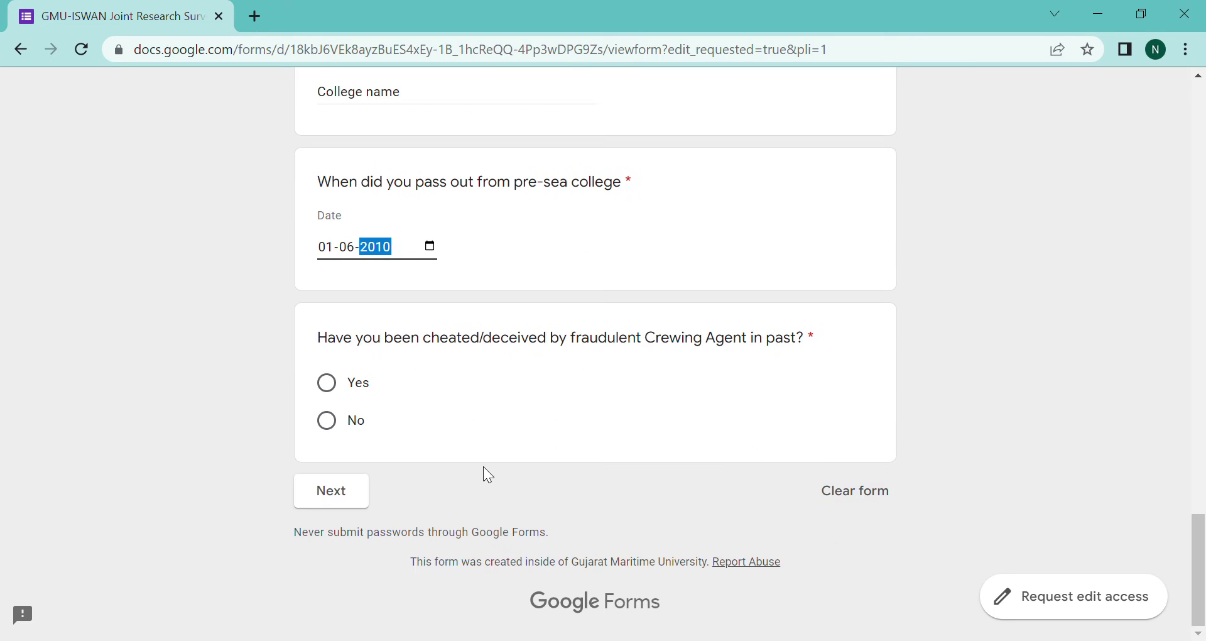
pyautogui.click(427, 409)
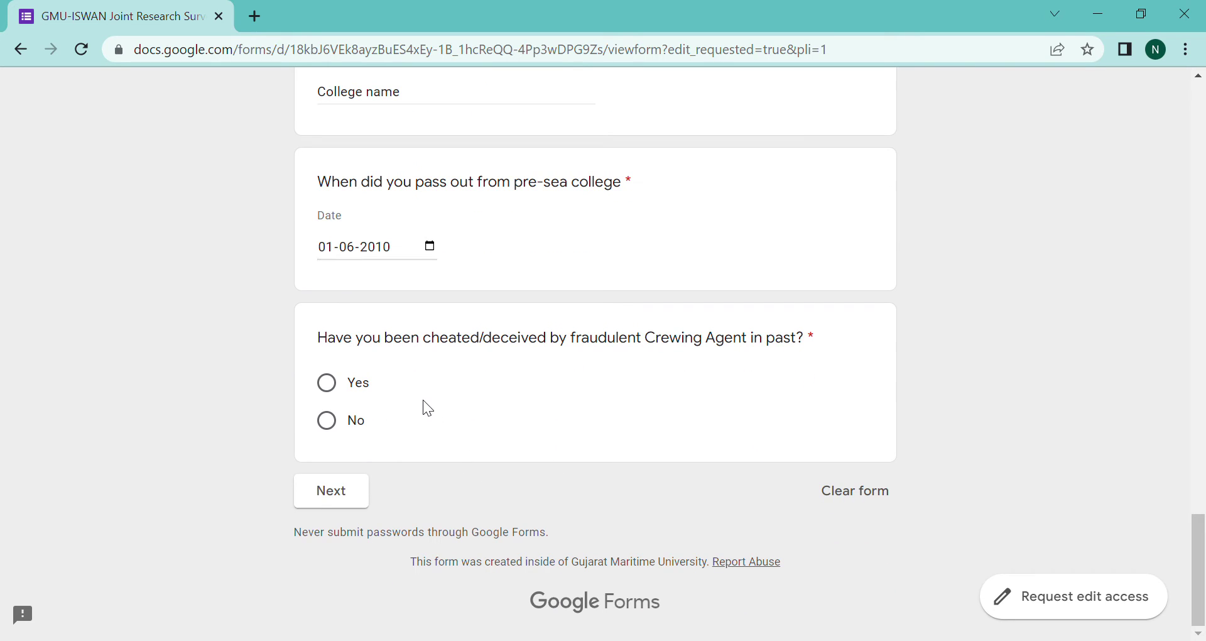
pyautogui.click(338, 392)
pyautogui.click(334, 428)
pyautogui.click(340, 395)
pyautogui.click(332, 491)
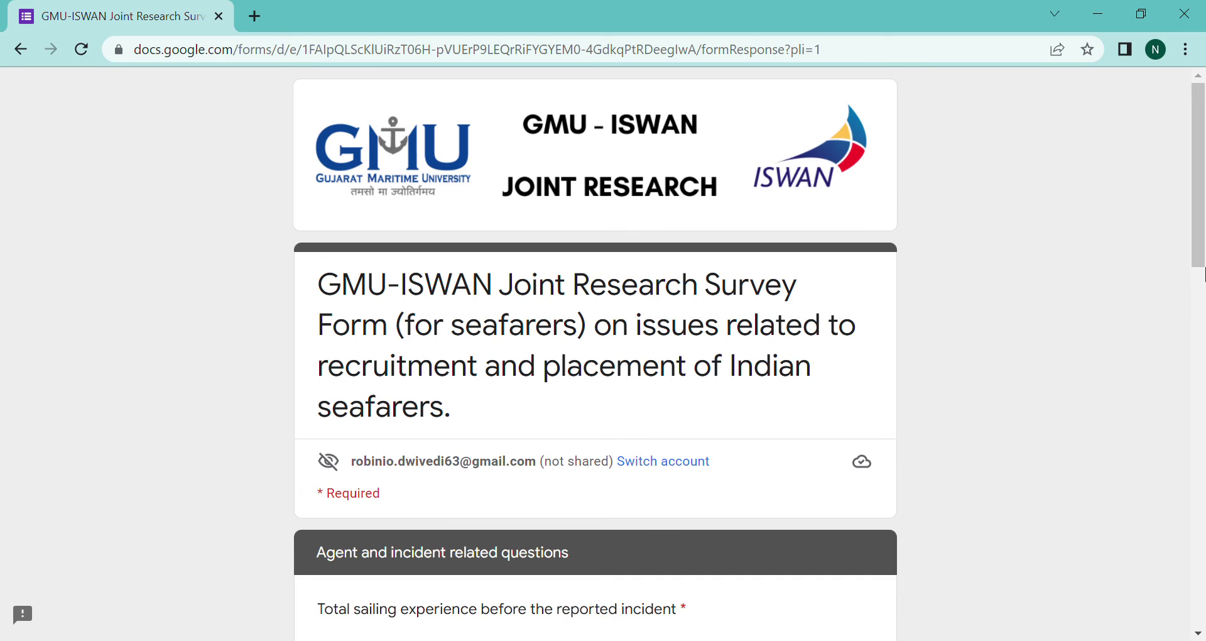
# - Enter "12 months/20 months..." as the total sailing experience before the reported incident
pyautogui.scroll(-4, 1204, 274)
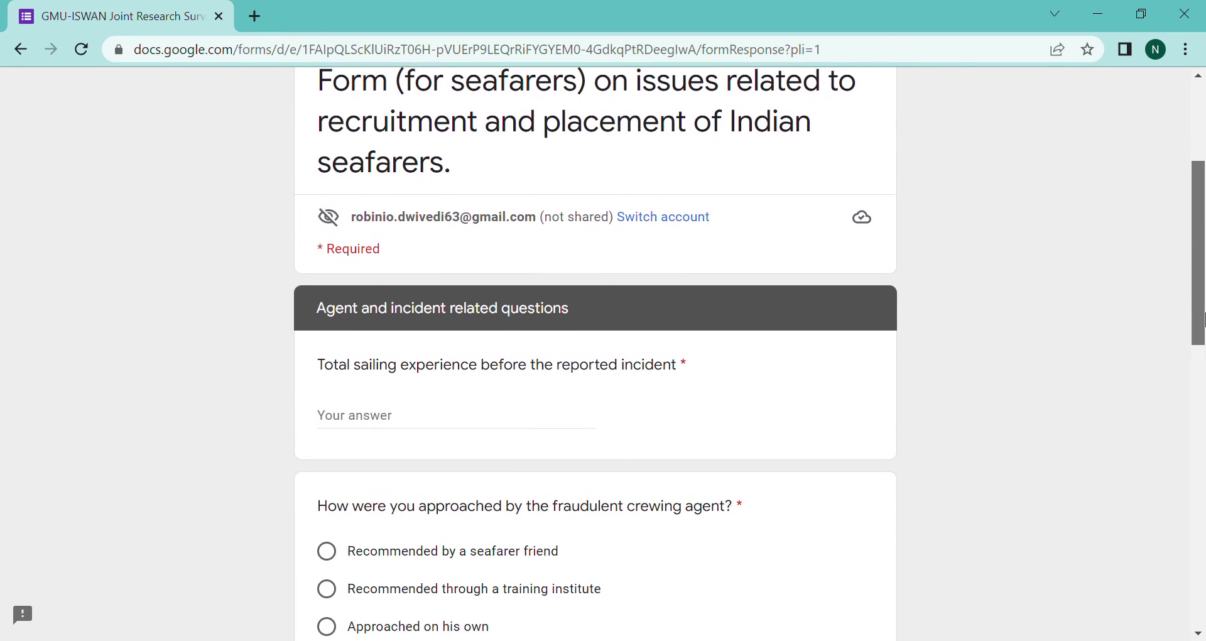
pyautogui.moveTo(1204, 319); pyautogui.dragTo(1204, 362)
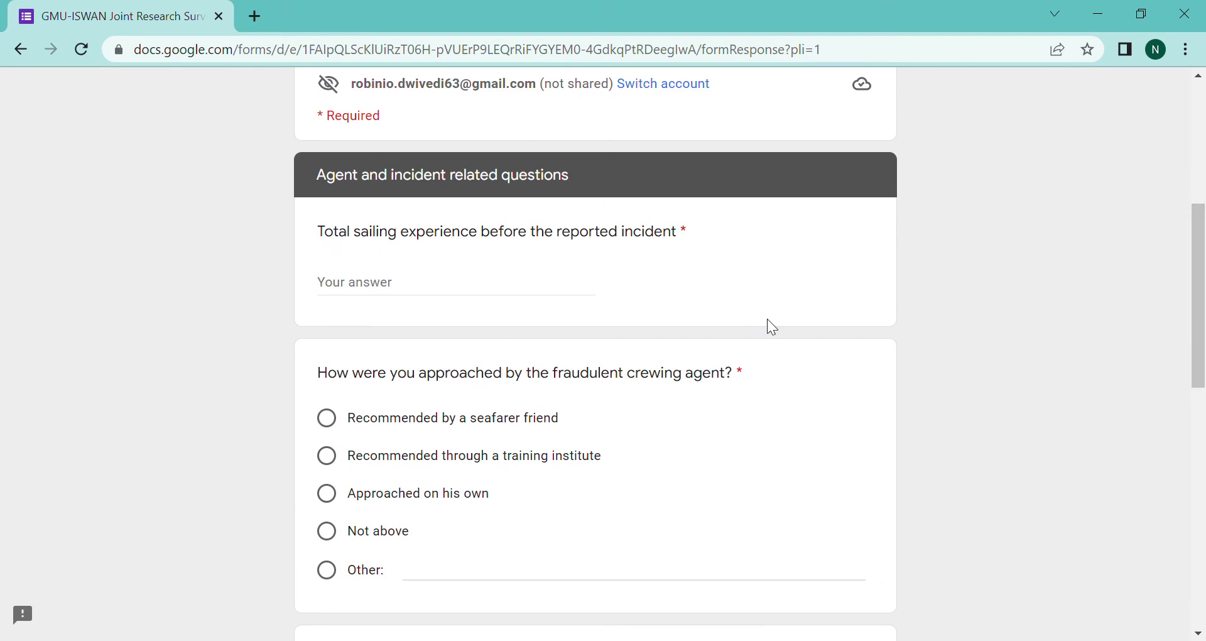
pyautogui.click(466, 296)
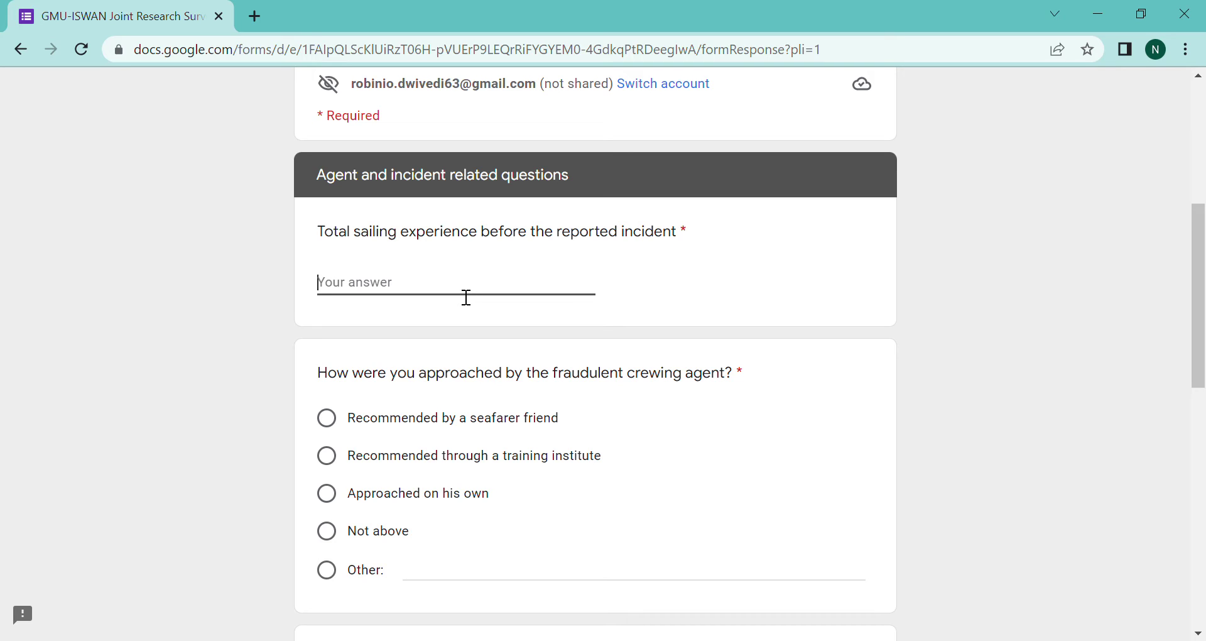
pyautogui.write('12 ')
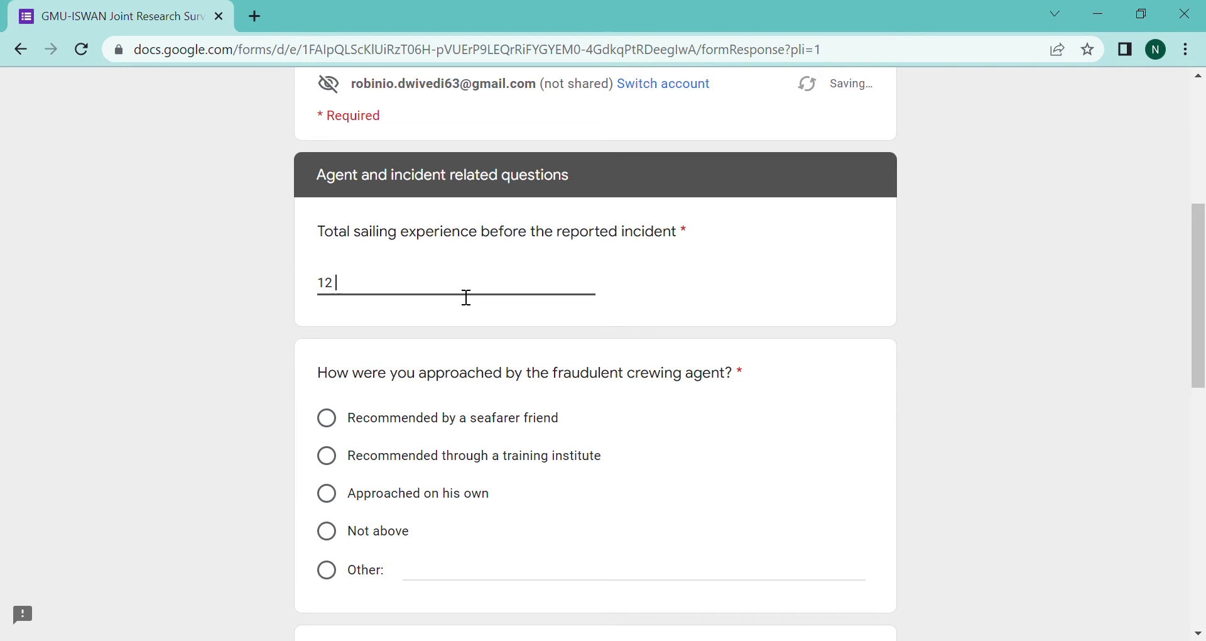
pyautogui.write('months/20 months.')
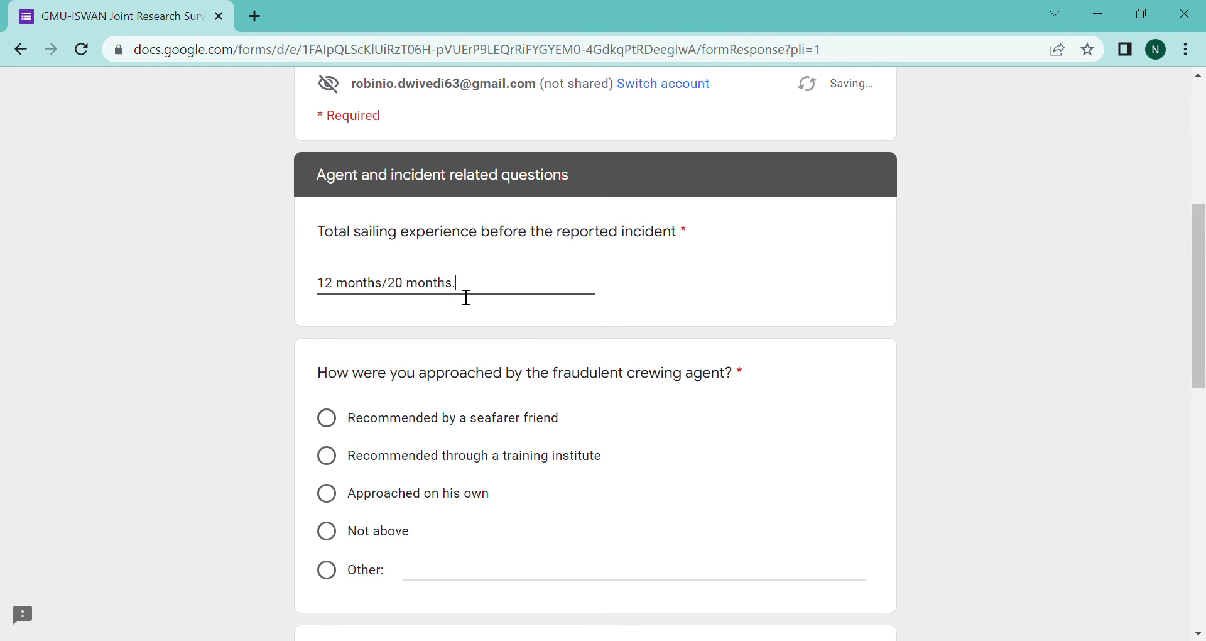
pyautogui.write('..')
pyautogui.click(398, 457)
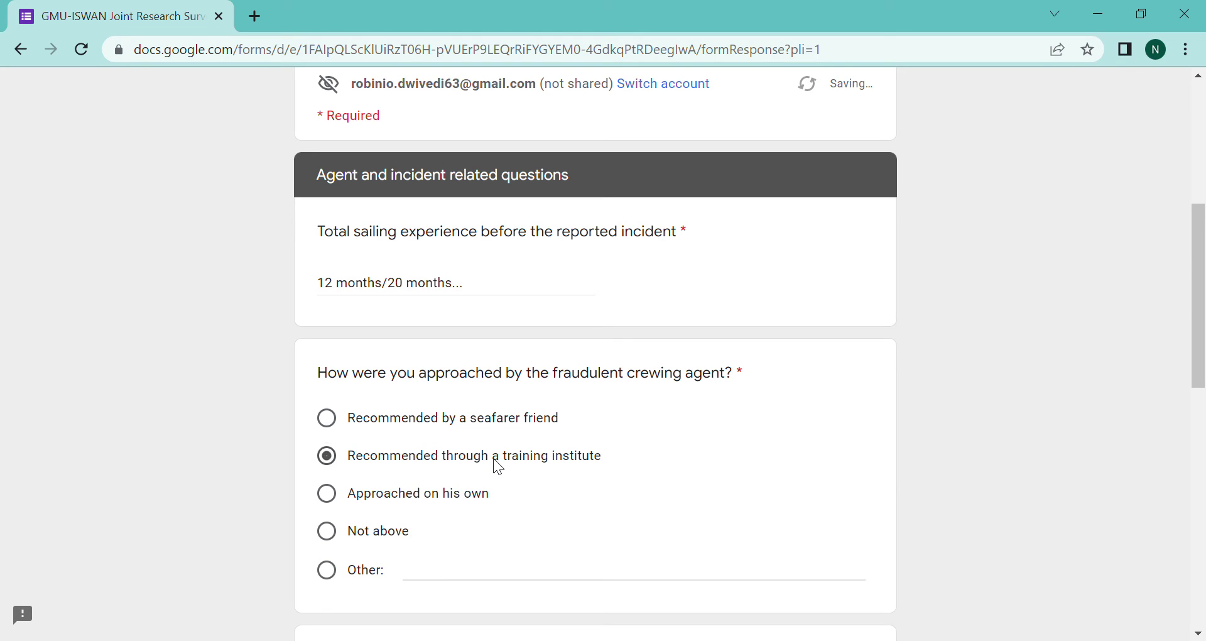
pyautogui.click(386, 418)
pyautogui.moveTo(1200, 315); pyautogui.dragTo(1204, 368)
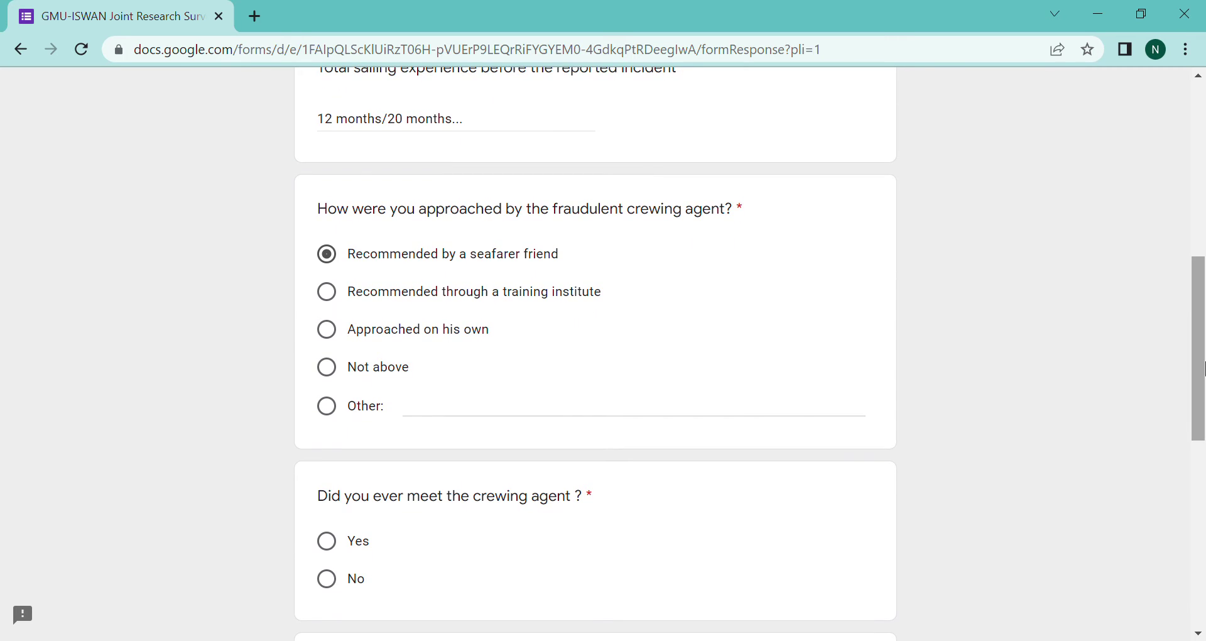
pyautogui.click(329, 331)
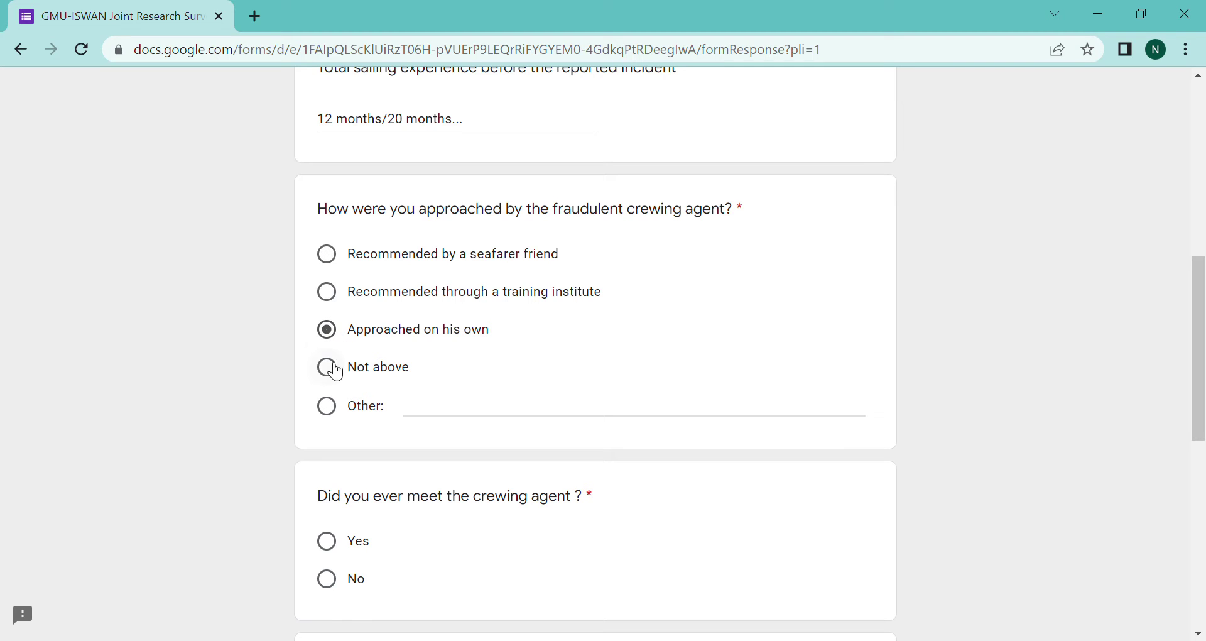
# - Answer how the fraudulent agent approached with Other, "Facebook...etc", and choose Yes for having met the crewing agent
pyautogui.click(328, 407)
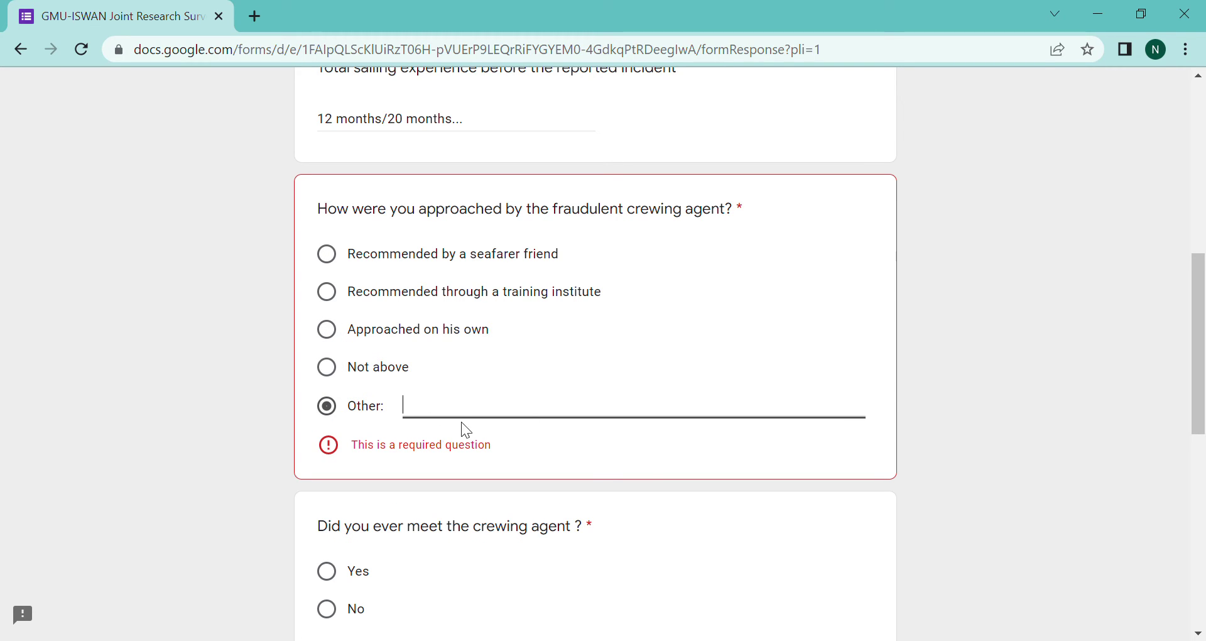
pyautogui.write('Facebook')
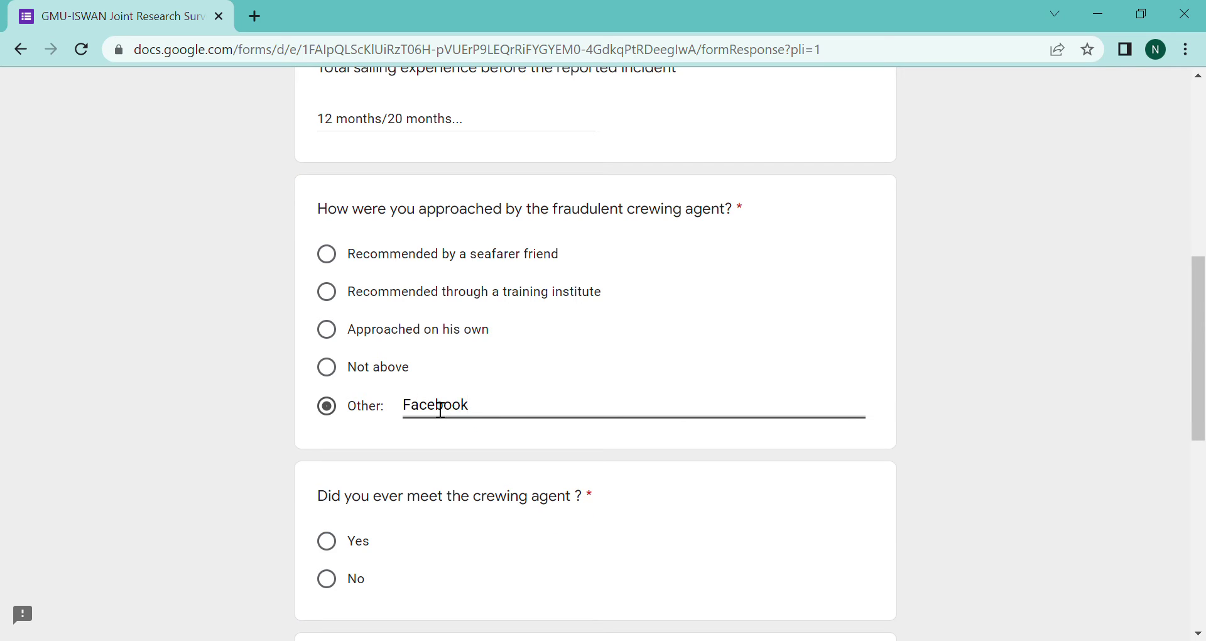
pyautogui.write('...etc')
pyautogui.click(336, 558)
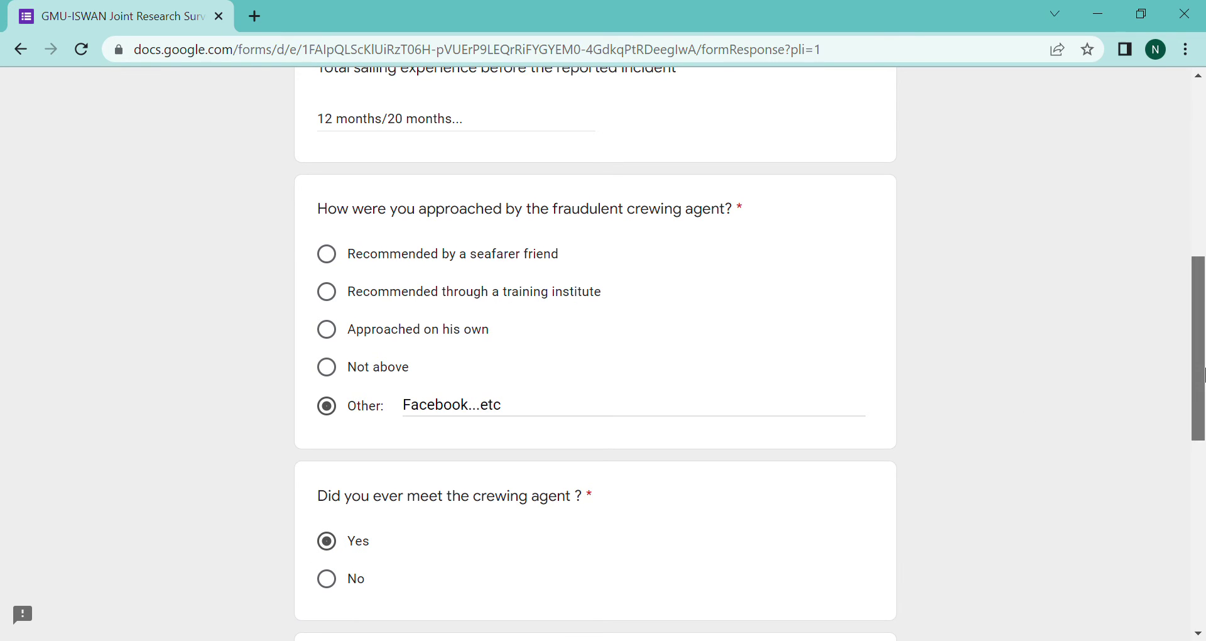
pyautogui.moveTo(1204, 375); pyautogui.dragTo(1204, 501)
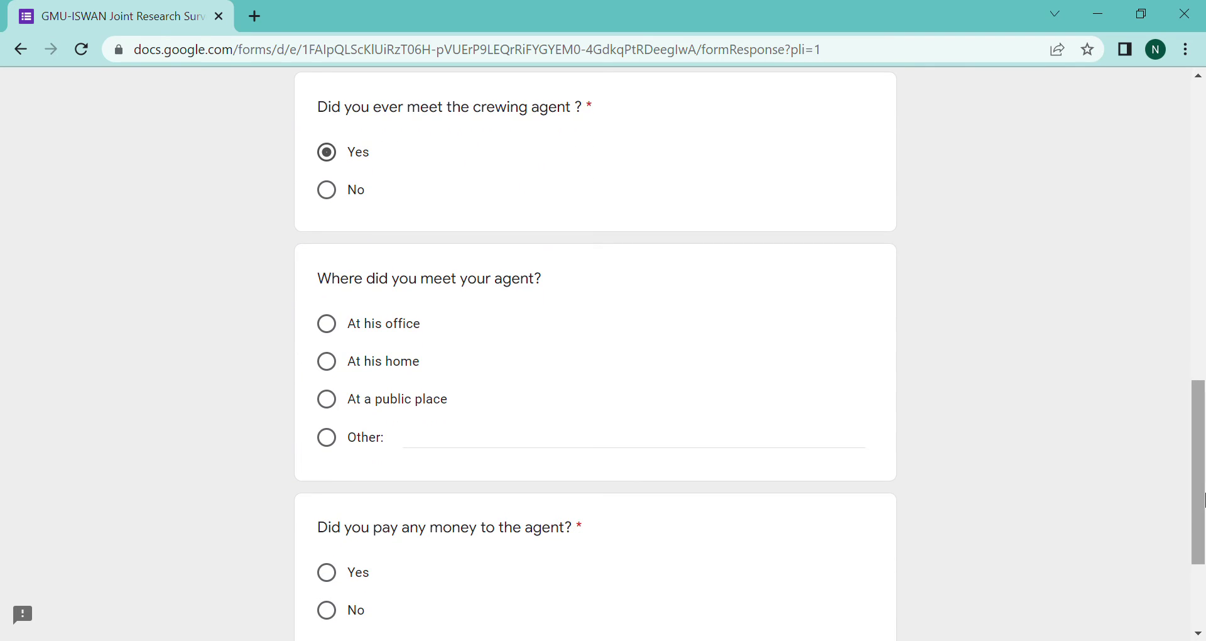
# - Answer "At his office" for where the agent was met, Yes to having paid the agent money, and proceed to the next section
pyautogui.click(331, 405)
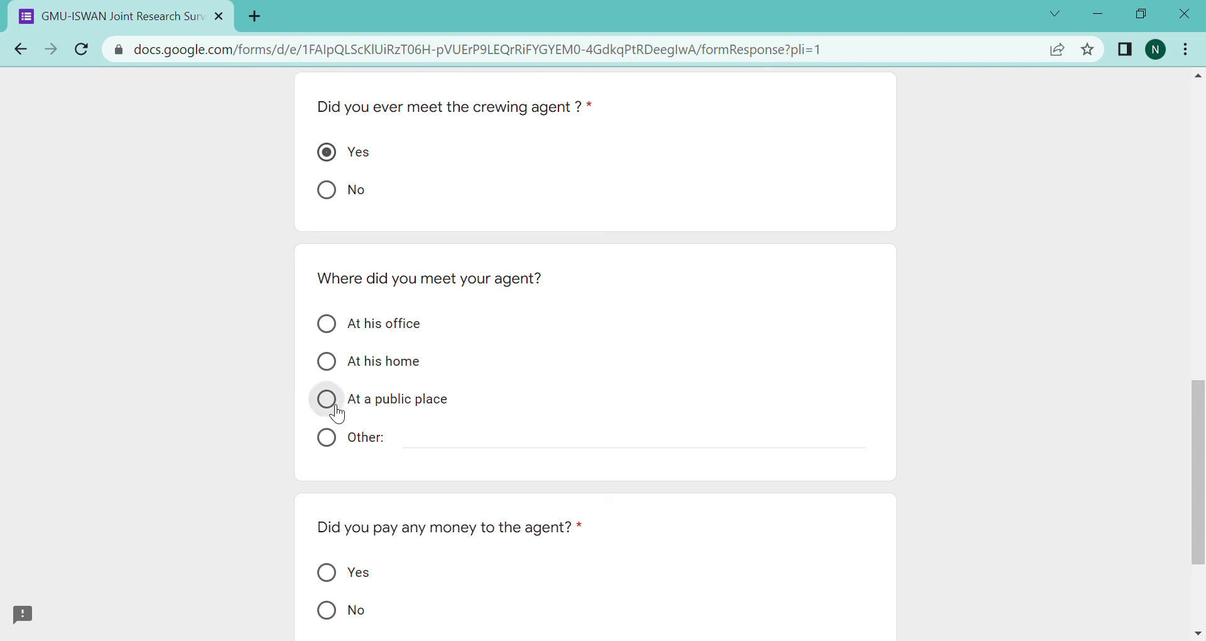
pyautogui.click(339, 335)
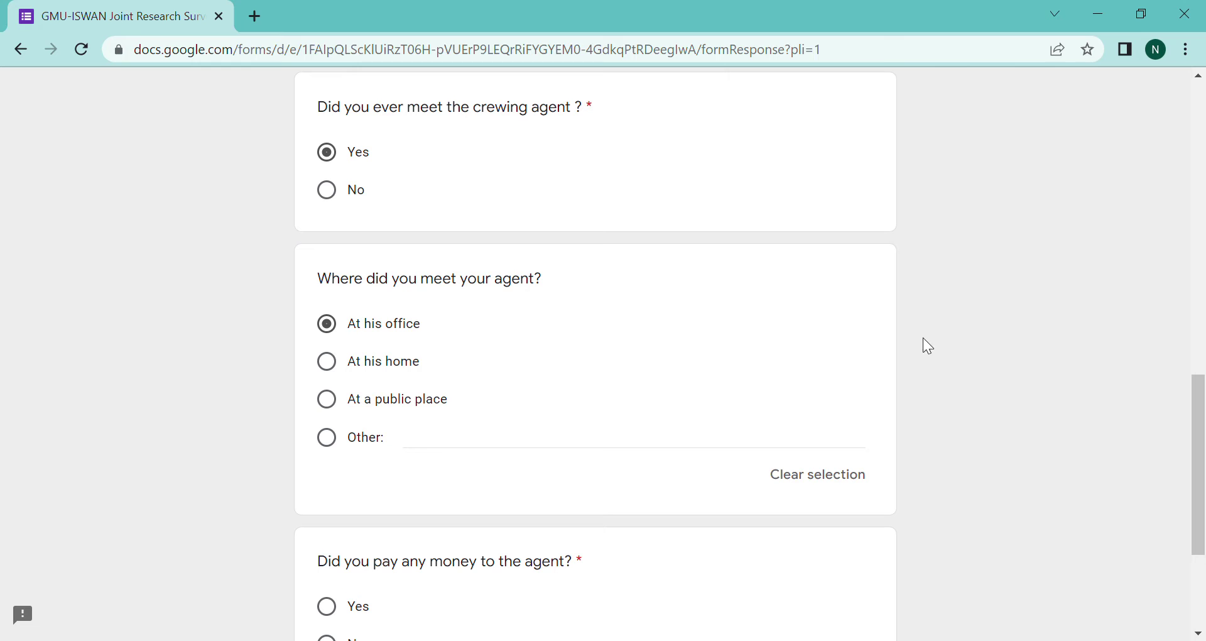
pyautogui.moveTo(1204, 476); pyautogui.dragTo(1204, 539)
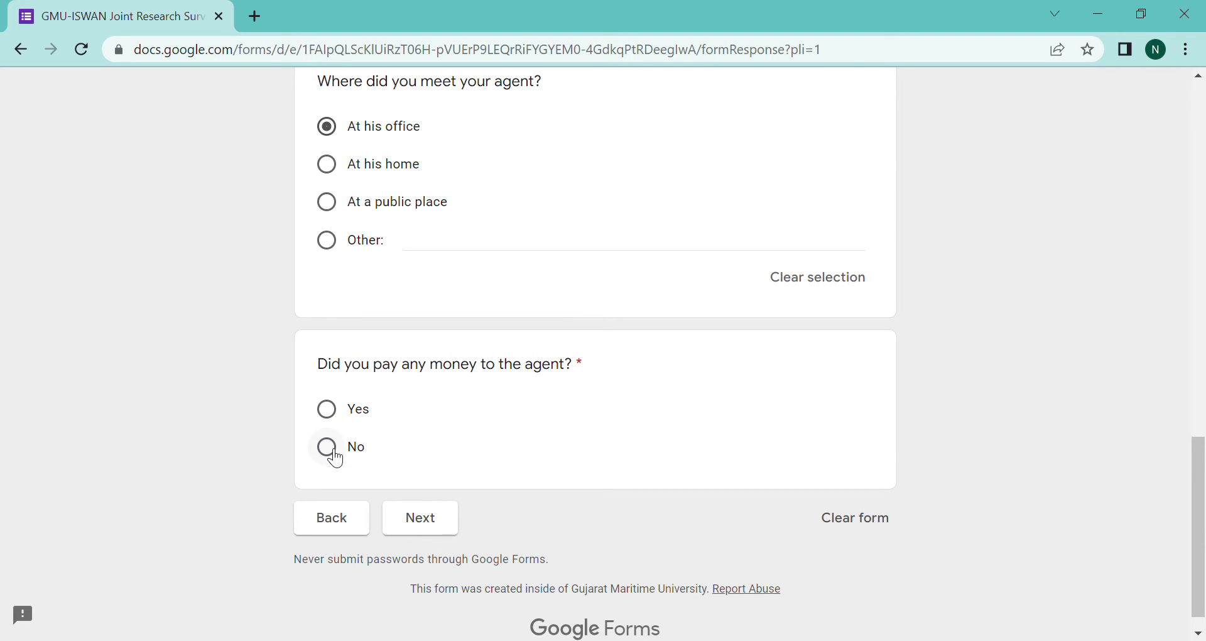
pyautogui.click(337, 415)
pyautogui.click(430, 534)
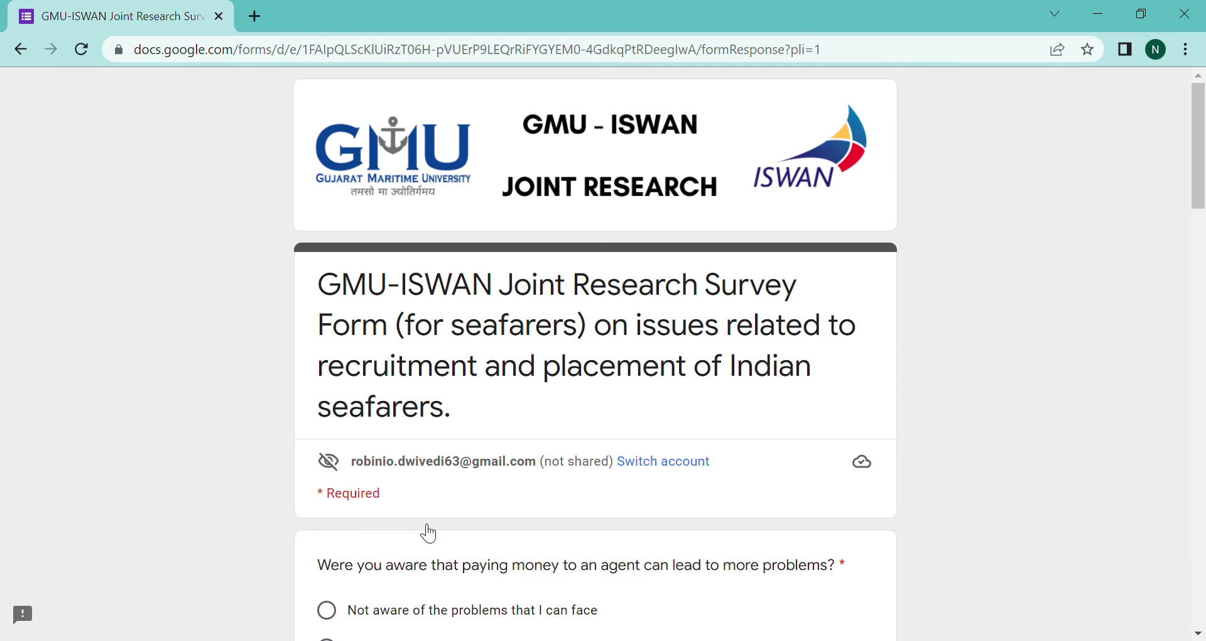
# - Answer whether paying an agent was known to lead to more problems with Other, "Financial..etc."
pyautogui.moveTo(1197, 204); pyautogui.dragTo(1203, 293)
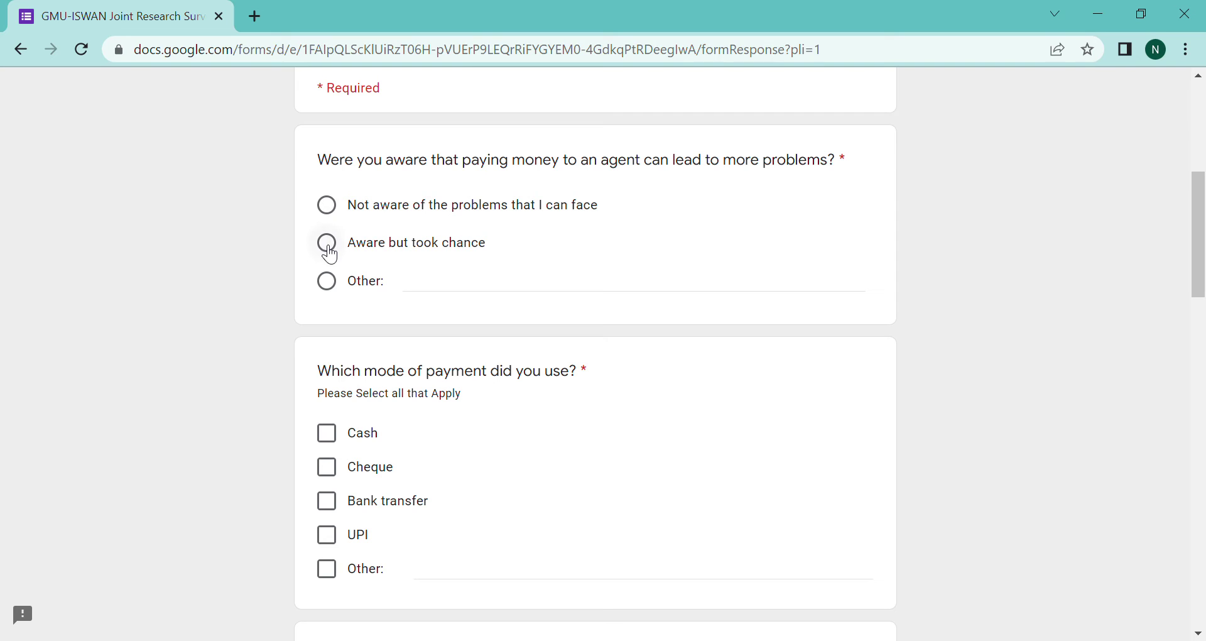
pyautogui.click(335, 288)
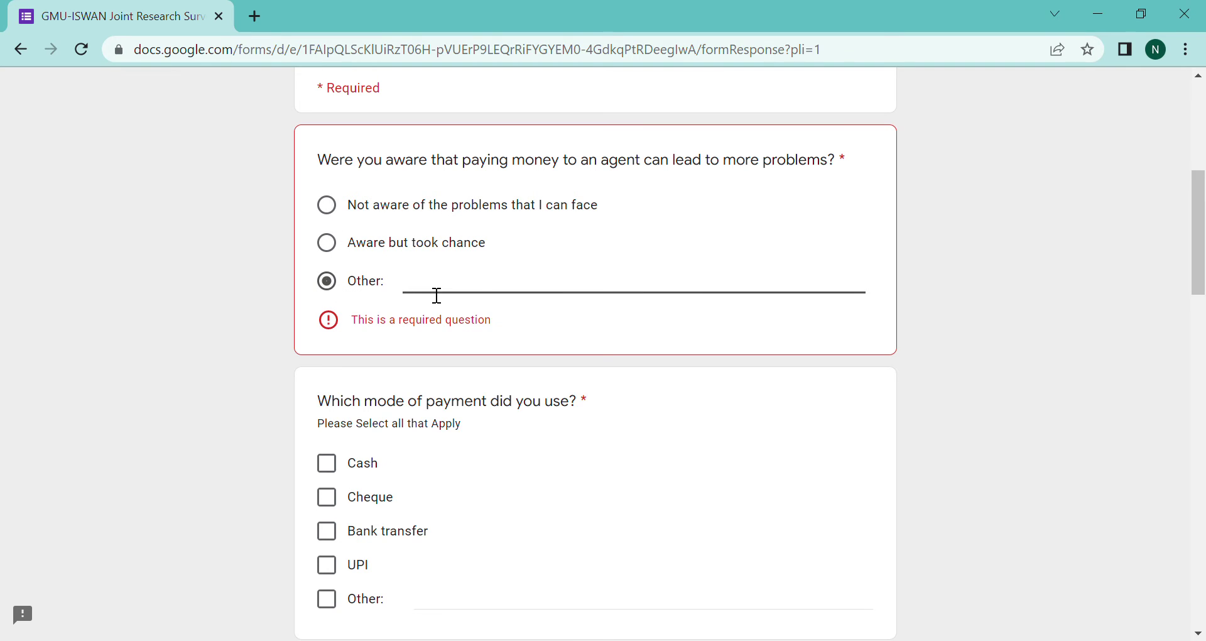
pyautogui.write('Fin')
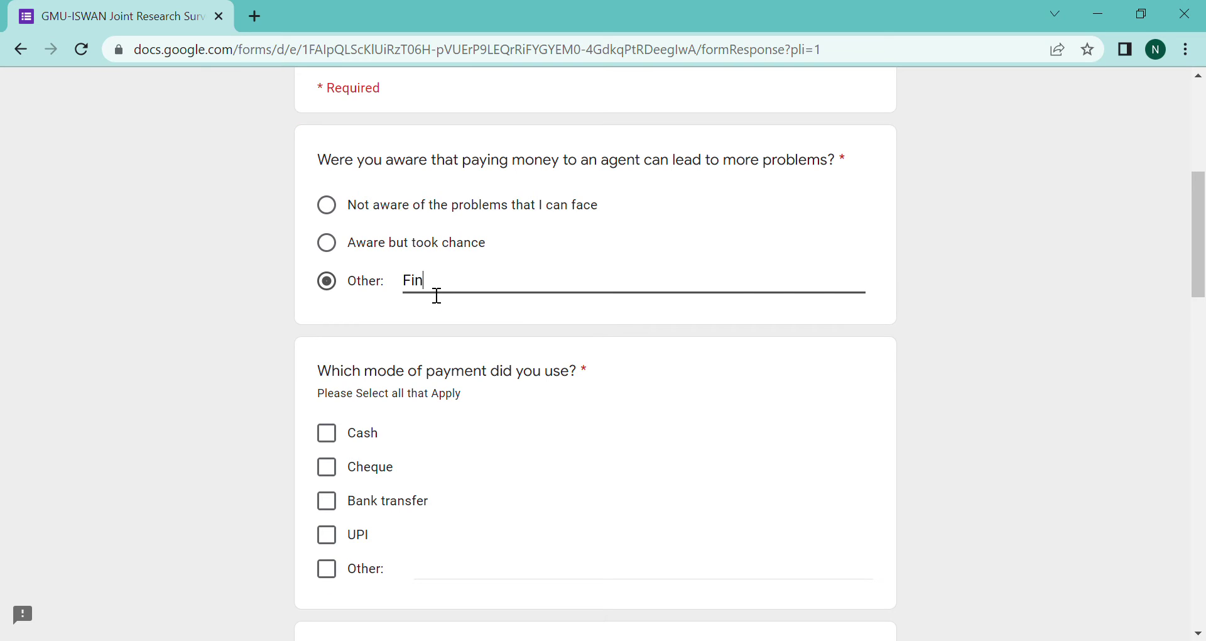
pyautogui.write('ancial..etc.')
# - Choose Cash as the mode of payment and set the date the money was paid to the agent to 01-01-2020
pyautogui.scroll(-4, 1204, 309)
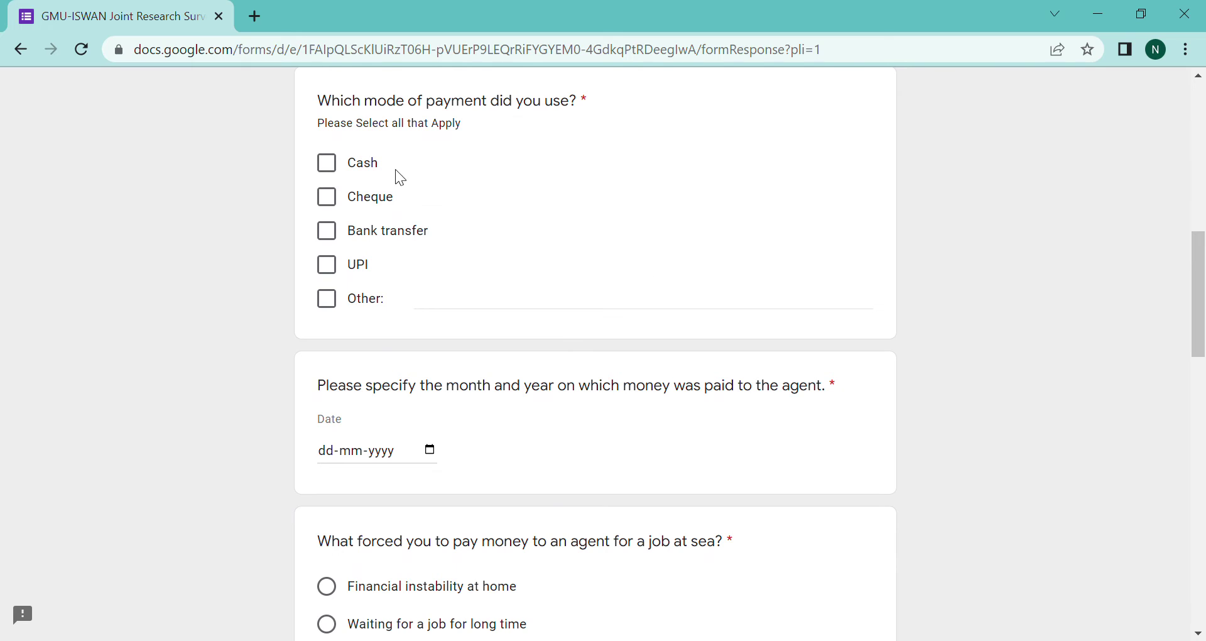
pyautogui.click(360, 166)
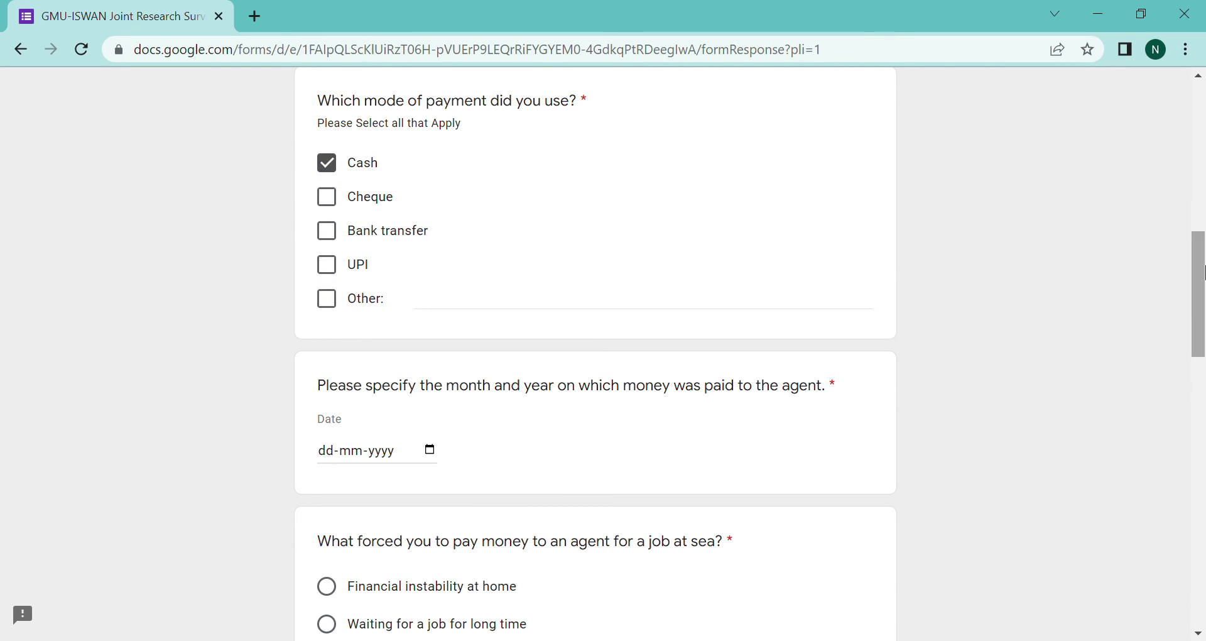
pyautogui.moveTo(1205, 275); pyautogui.dragTo(1204, 325)
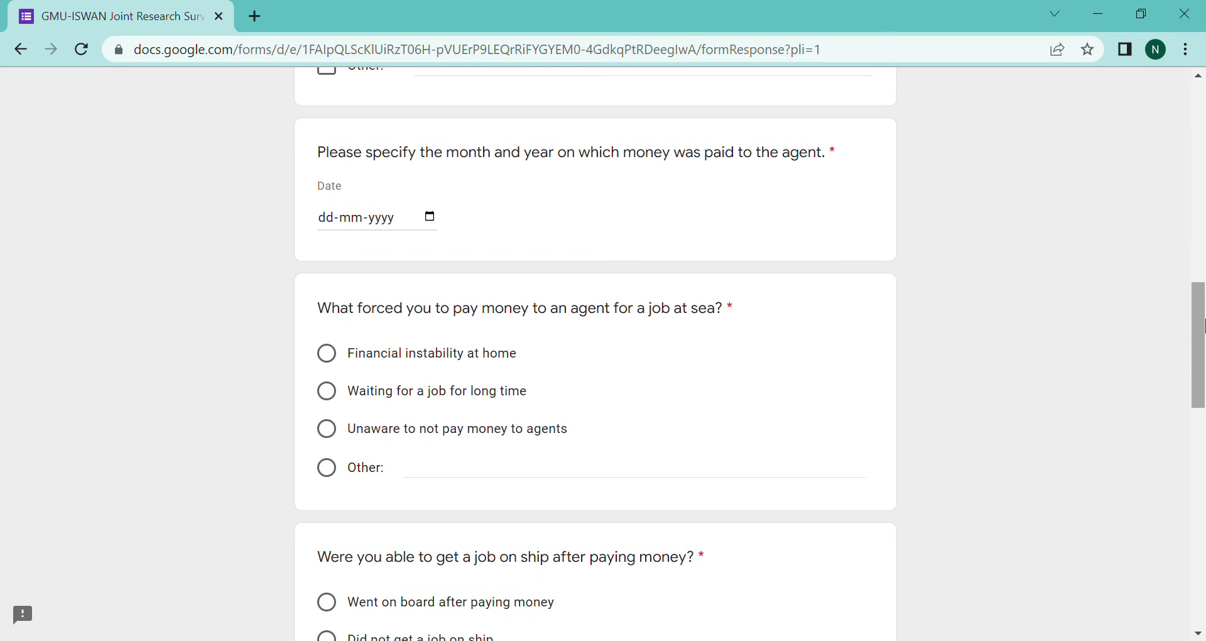
pyautogui.click(372, 219)
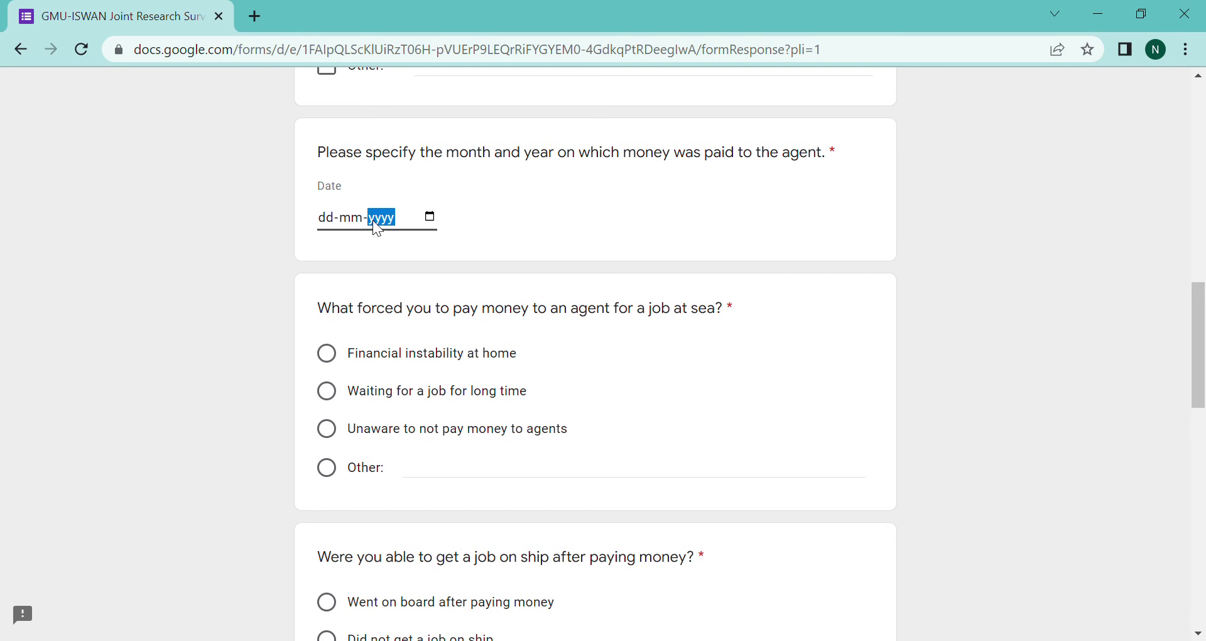
pyautogui.click(331, 223)
pyautogui.write('01-01-2020')
pyautogui.click(473, 338)
# - Choose "Waiting for a job for long time" as the reason for paying money to an agent for a job at sea
pyautogui.moveTo(1205, 339); pyautogui.dragTo(1204, 366)
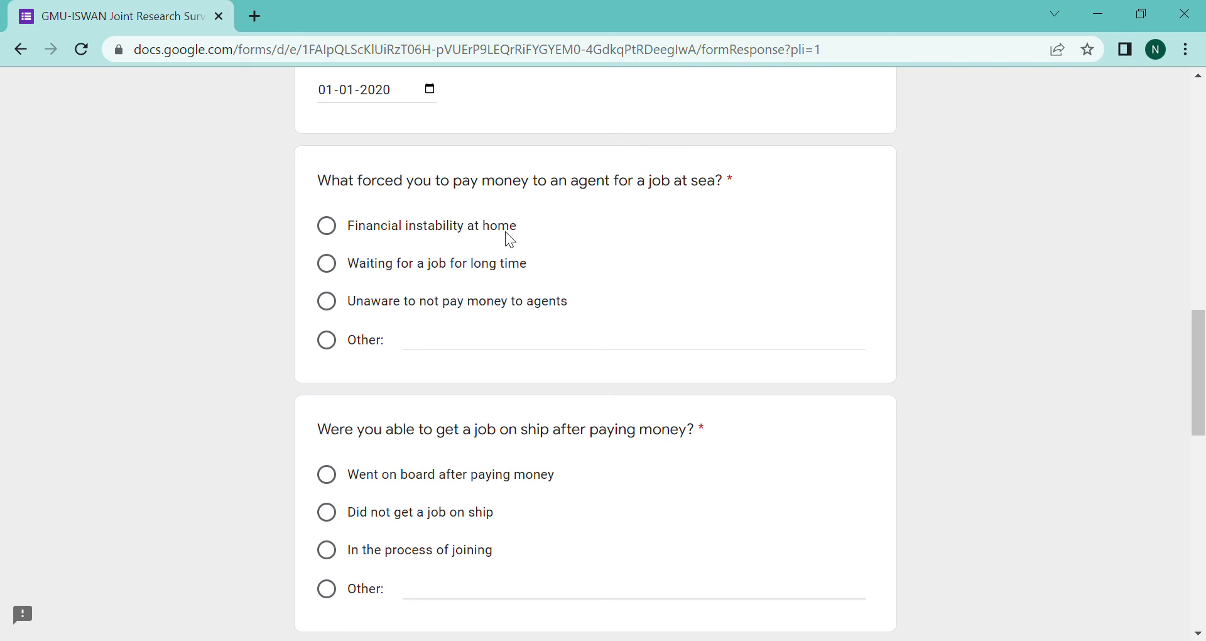
pyautogui.click(482, 271)
pyautogui.click(334, 313)
pyautogui.click(327, 267)
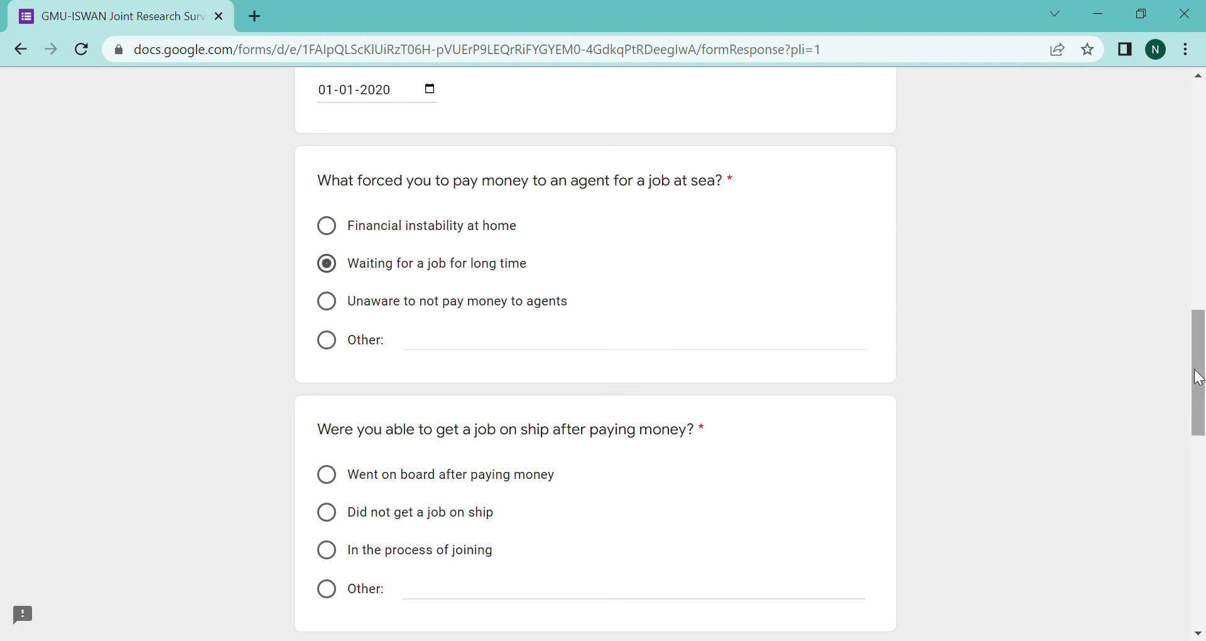
# - Answer "Did not get a job on ship" for the outcome after paying and "Could not retrieve" for recovering the amount from the agent
pyautogui.moveTo(1200, 377); pyautogui.dragTo(1203, 421)
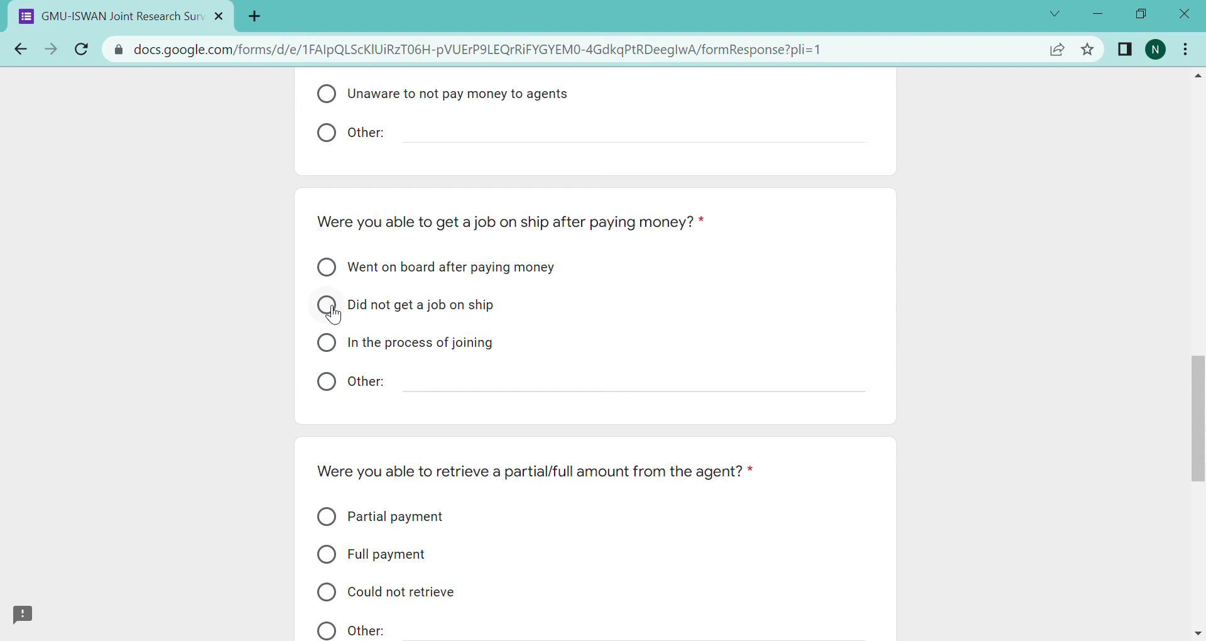
pyautogui.click(336, 353)
pyautogui.click(336, 311)
pyautogui.moveTo(1203, 420); pyautogui.dragTo(1203, 443)
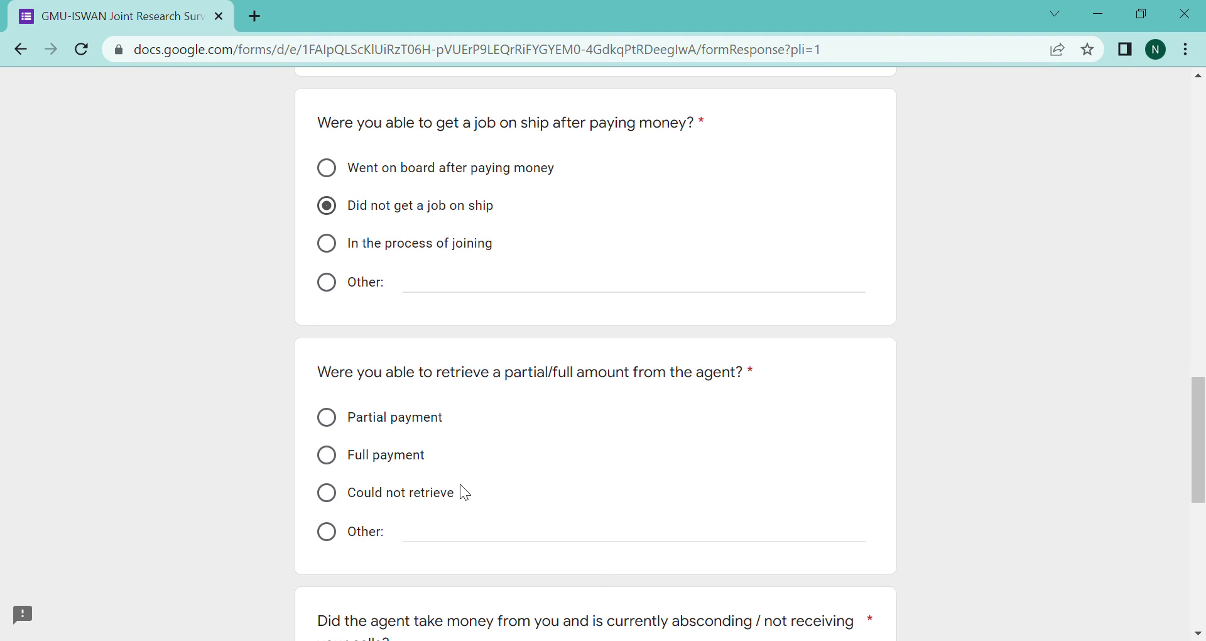
pyautogui.click(335, 463)
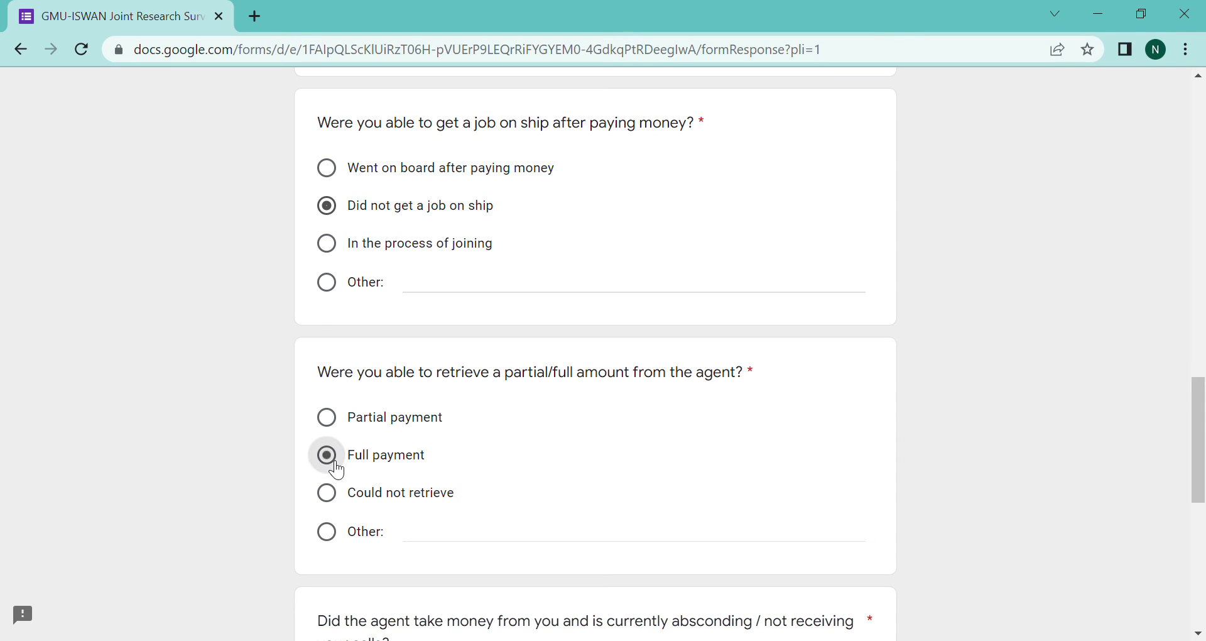
pyautogui.click(335, 498)
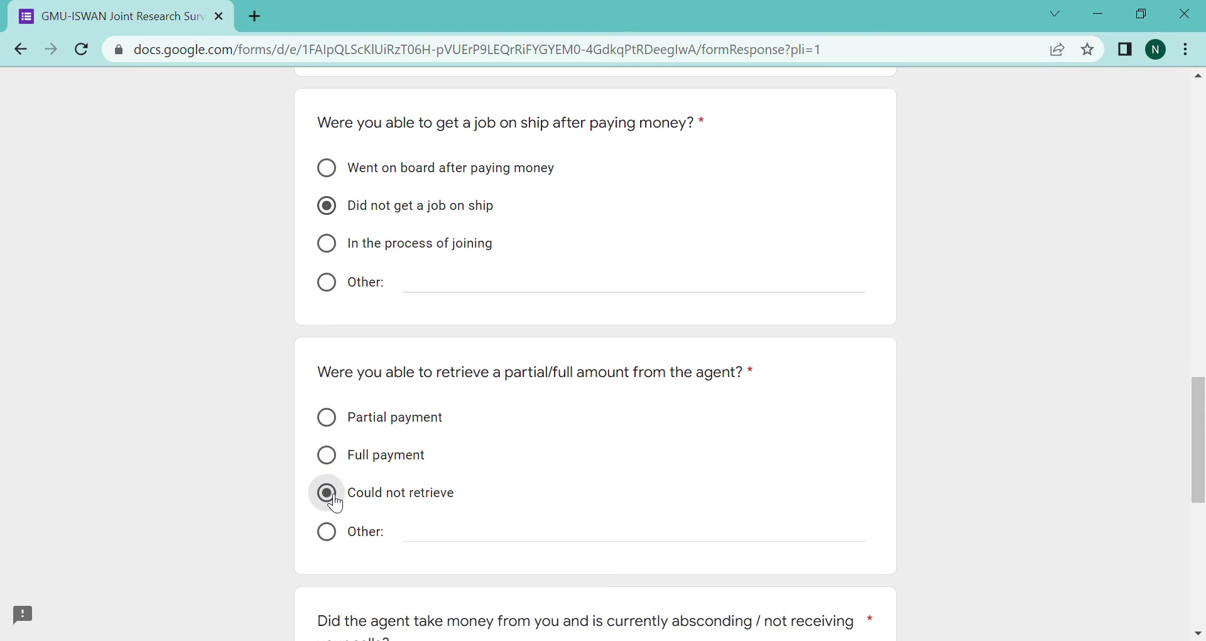
# - Answer whether the agent took money and is absconding with Other, "Yes, but not helpful"
pyautogui.moveTo(1203, 463); pyautogui.dragTo(1203, 514)
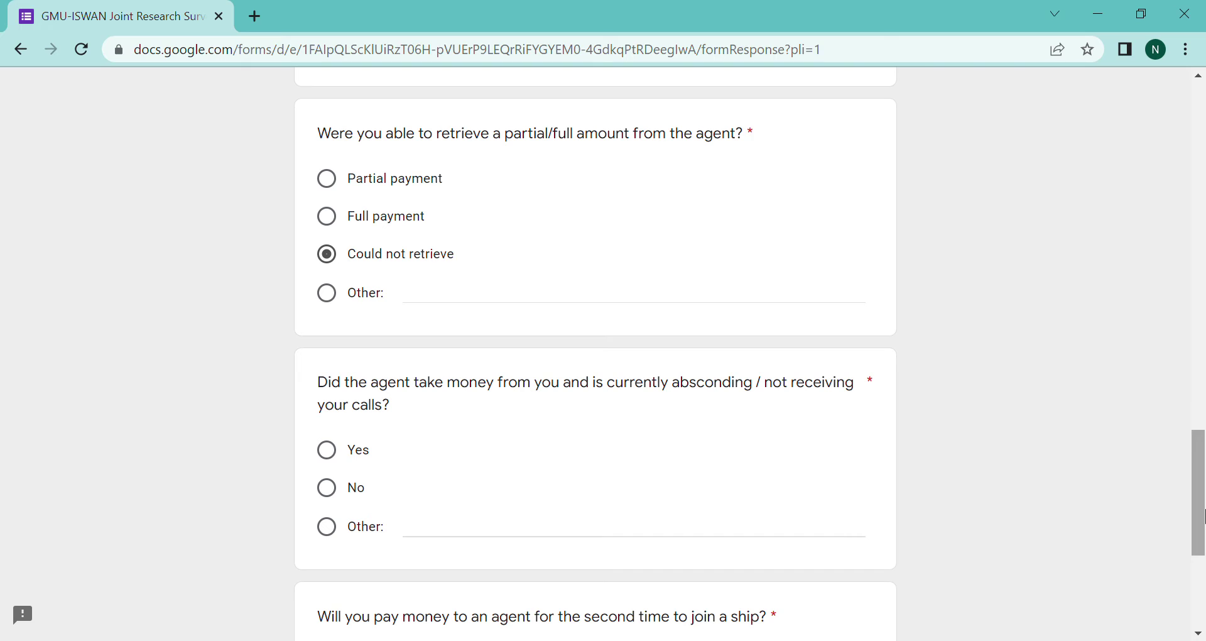
pyautogui.moveTo(1205, 515); pyautogui.dragTo(1205, 531)
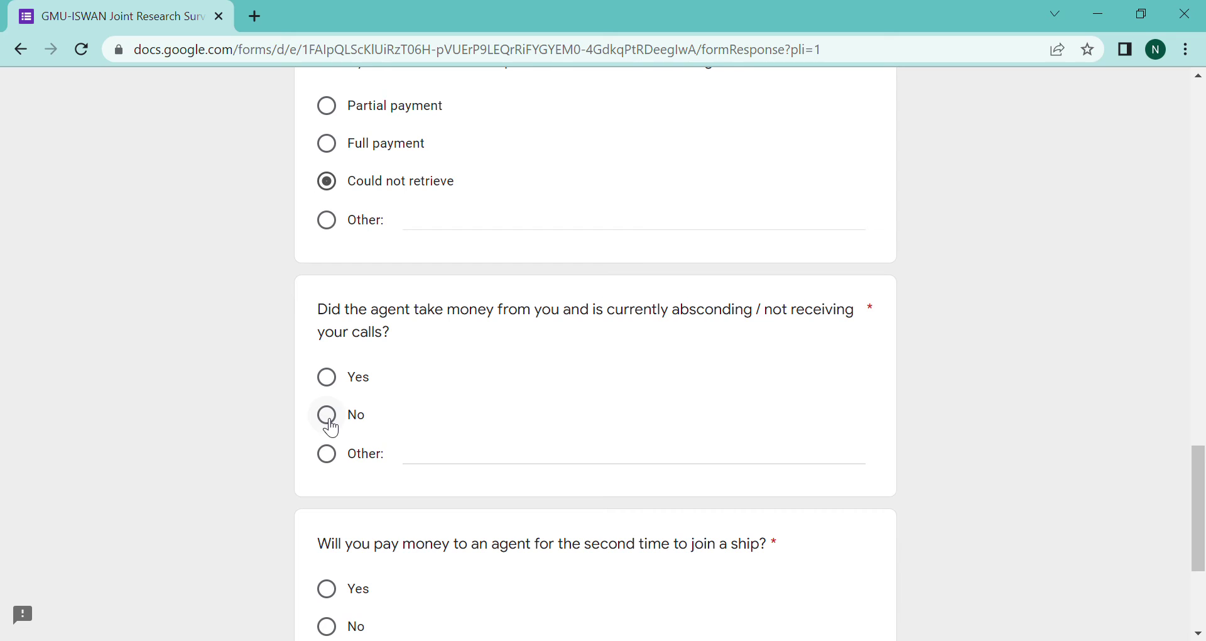
pyautogui.click(327, 455)
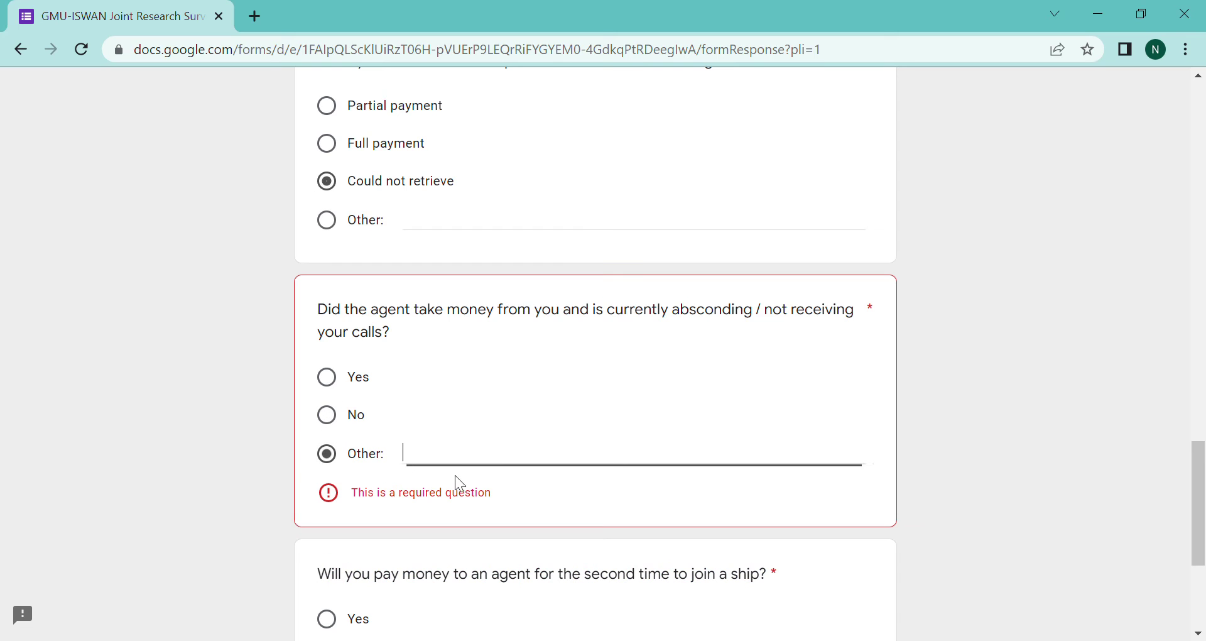
pyautogui.write('Yes, bu')
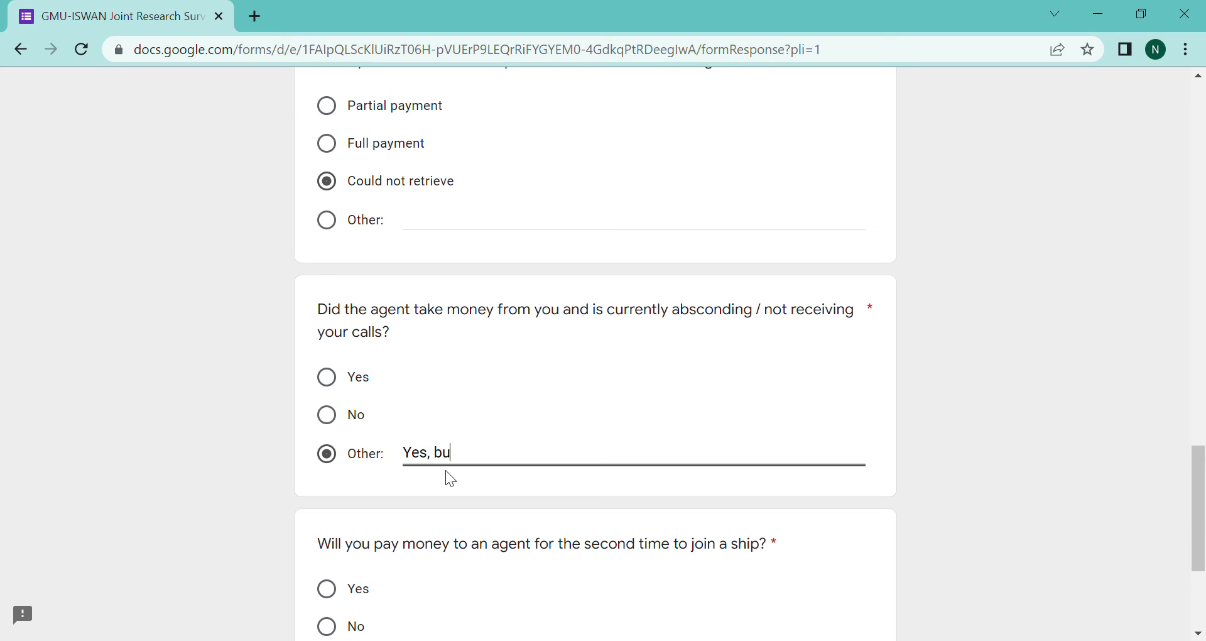
pyautogui.write('t not helpful')
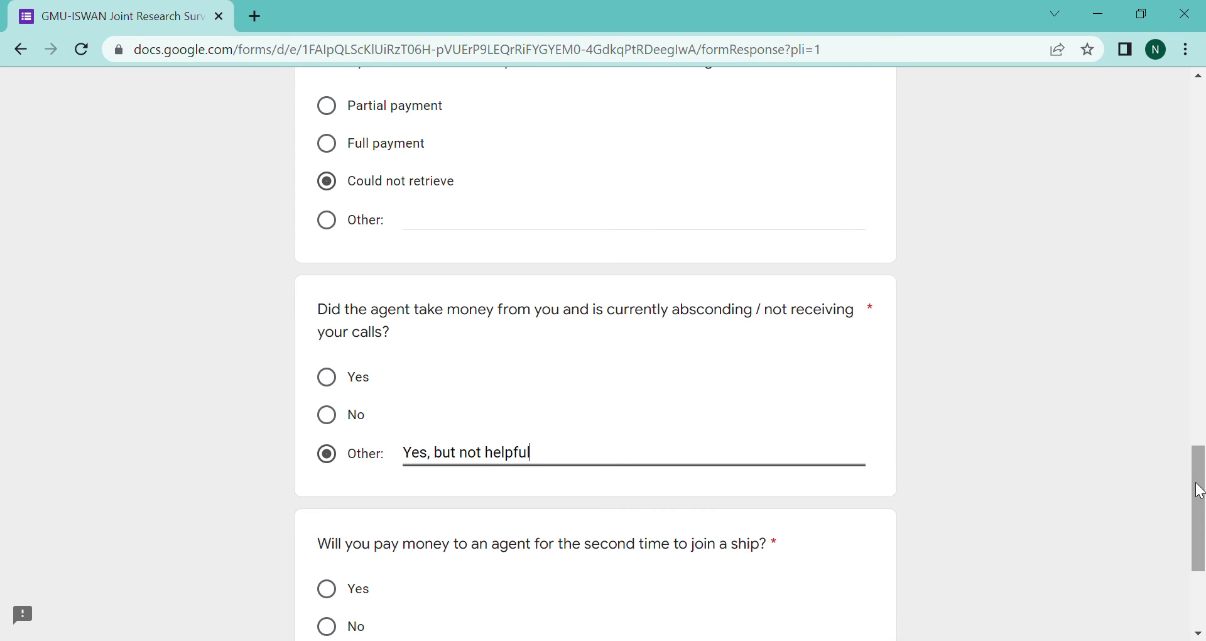
# - Answer No to paying an agent a second time to join a ship and proceed to the next section
pyautogui.moveTo(1200, 506); pyautogui.dragTo(1201, 561)
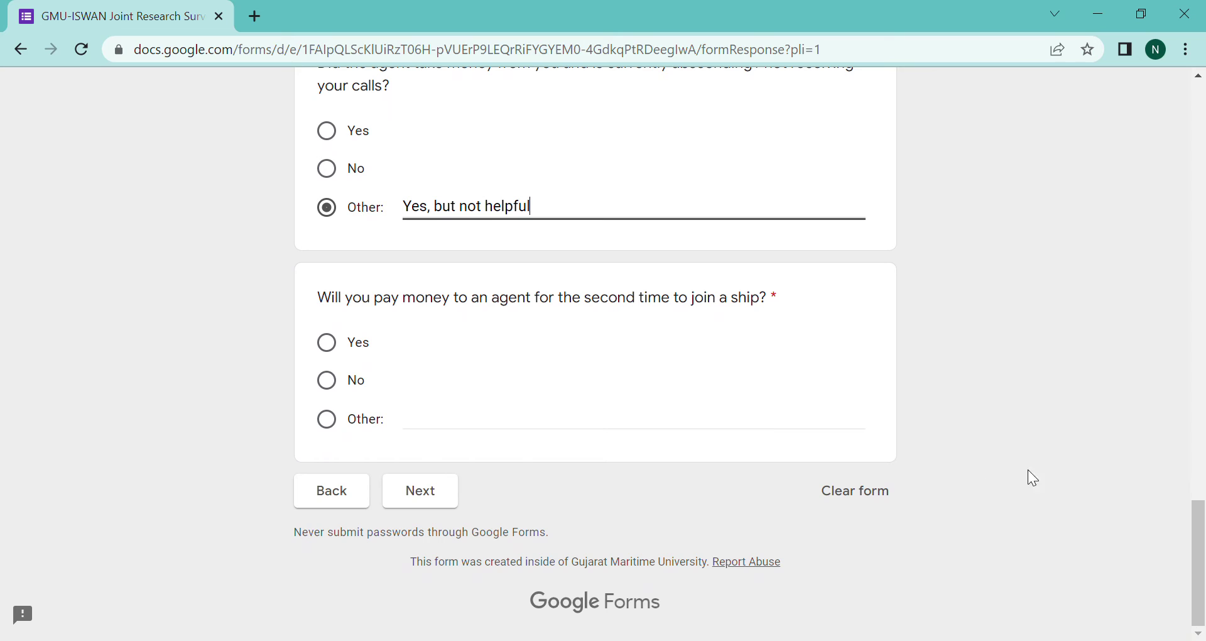
pyautogui.click(331, 349)
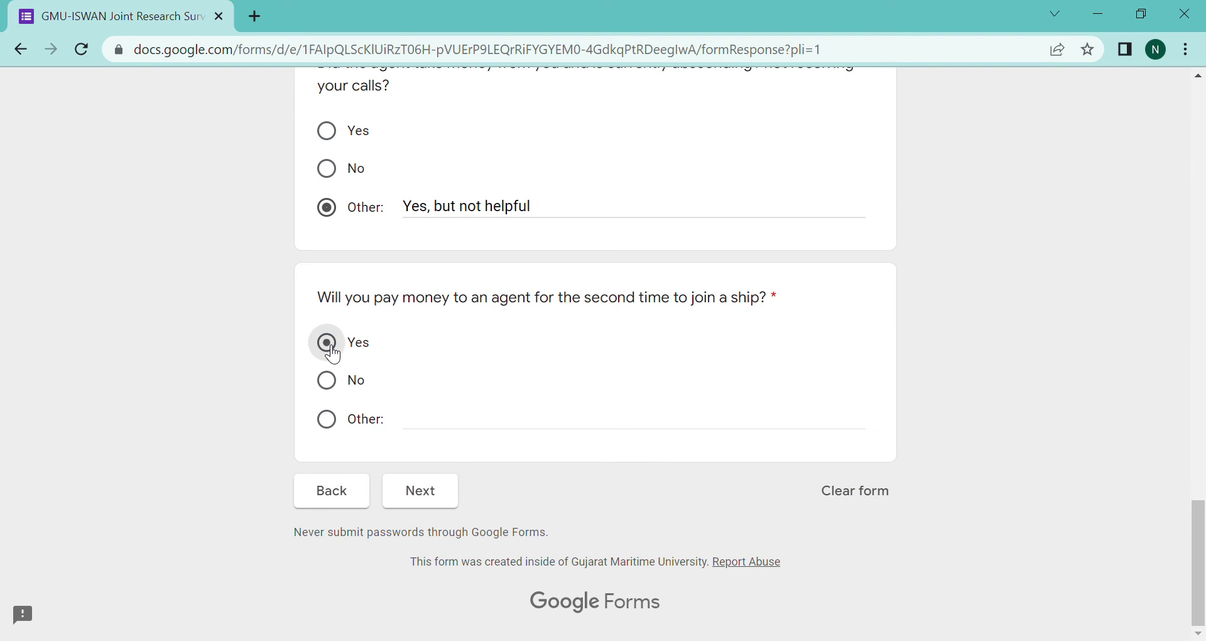
pyautogui.click(329, 390)
pyautogui.click(417, 492)
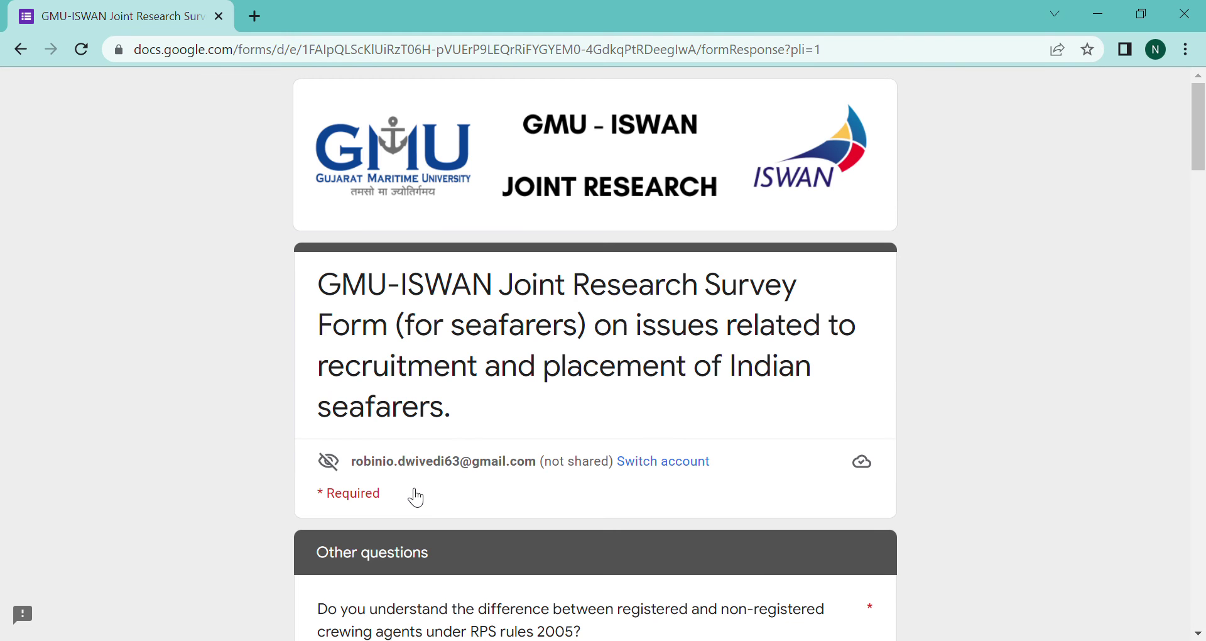
# - Answer No to understanding registered versus non-registered crewing agents, and Yes to having asked the agent for a valid RPS license number
pyautogui.moveTo(1203, 142); pyautogui.dragTo(1203, 204)
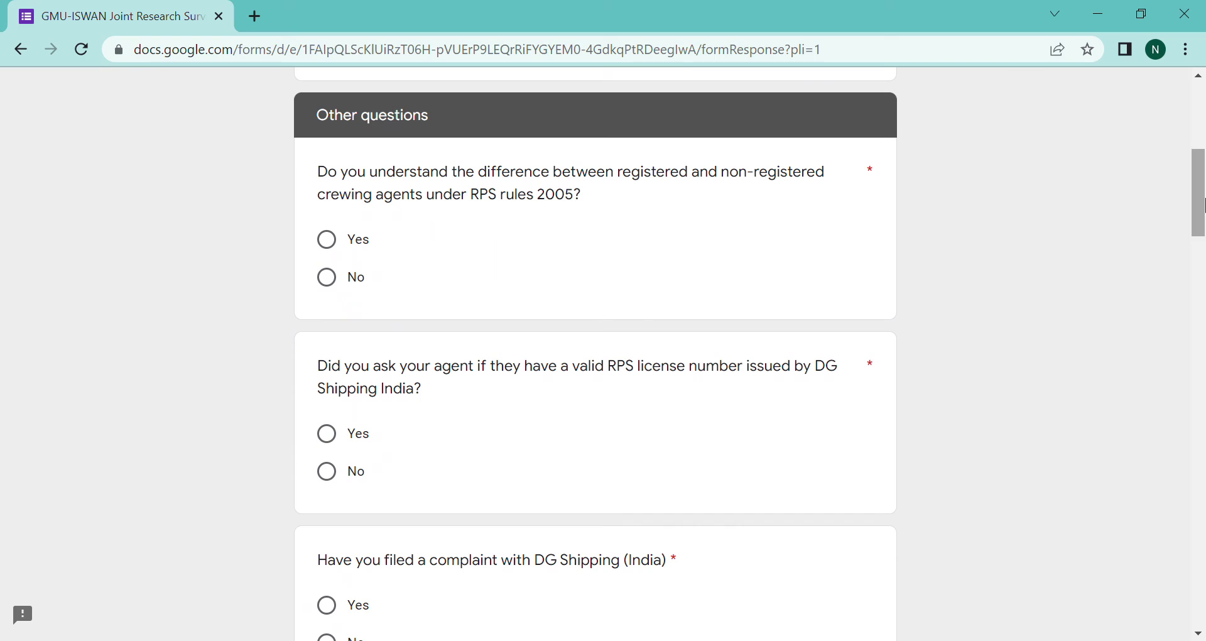
pyautogui.click(329, 245)
pyautogui.click(334, 289)
pyautogui.scroll(-3, 1201, 258)
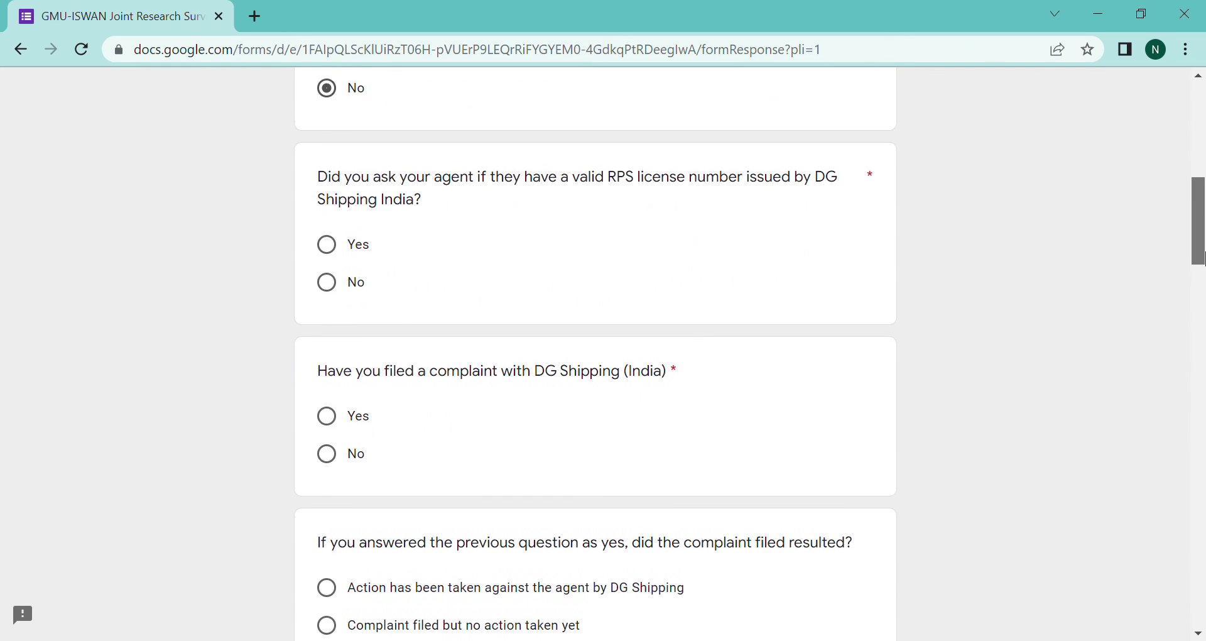
pyautogui.scroll(-1, 1204, 257)
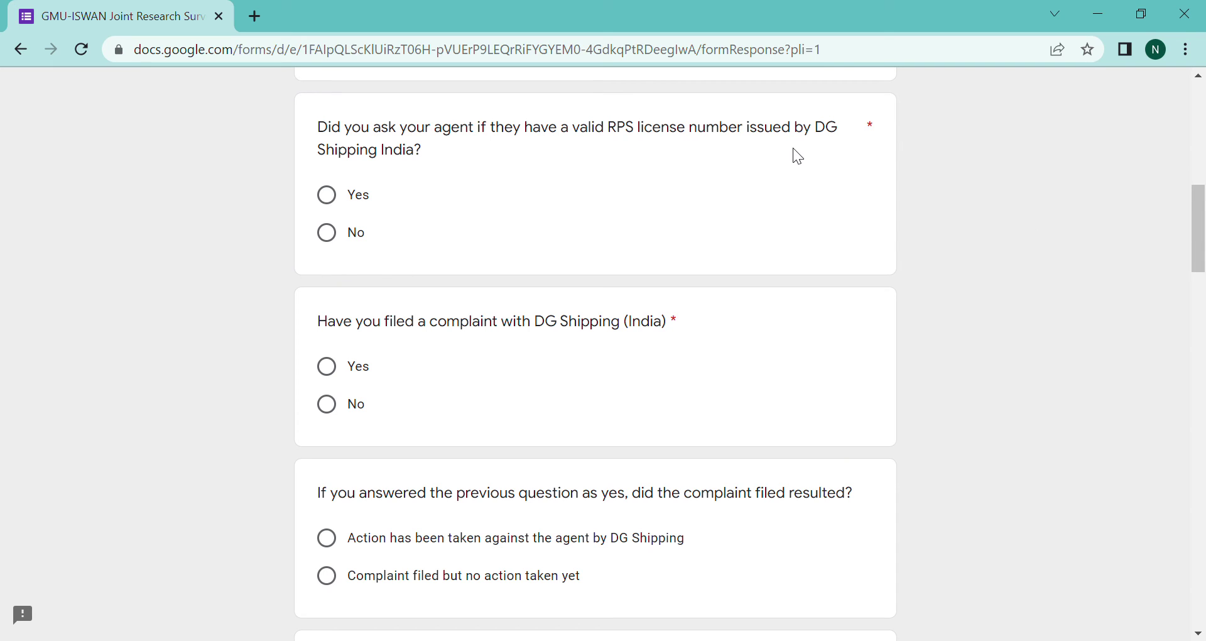
pyautogui.click(339, 201)
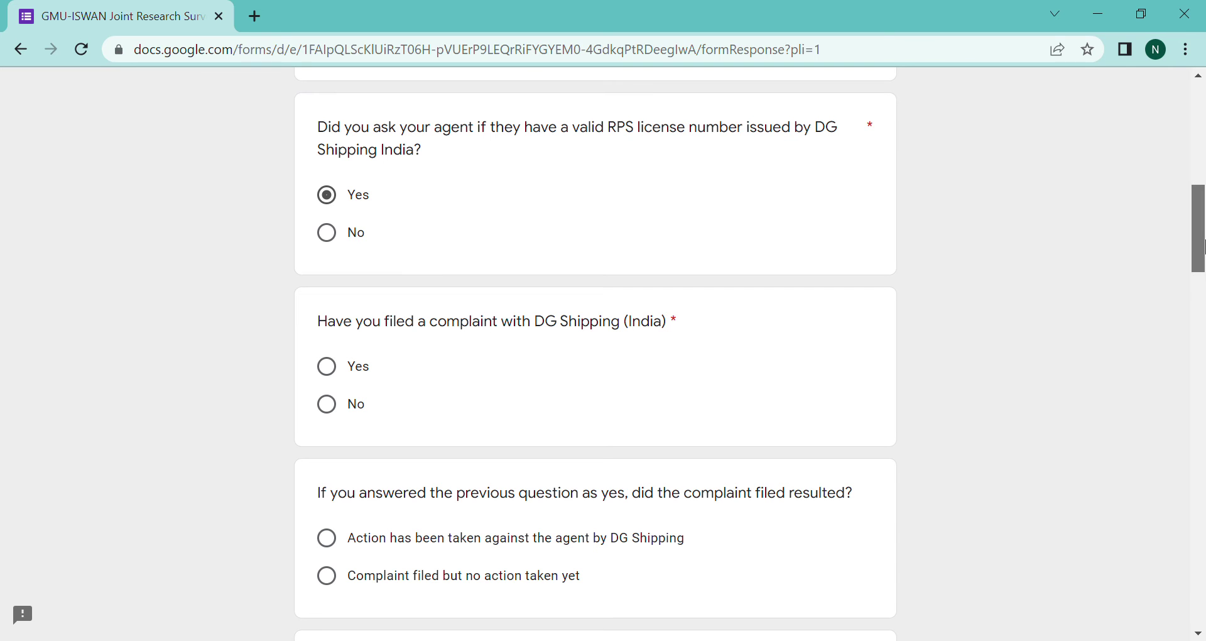
# - Answer Yes to having filed a complaint with DG Shipping, with "Complaint filed but no action taken yet" as its result
pyautogui.scroll(-2, 1204, 276)
pyautogui.scroll(-2, 1204, 267)
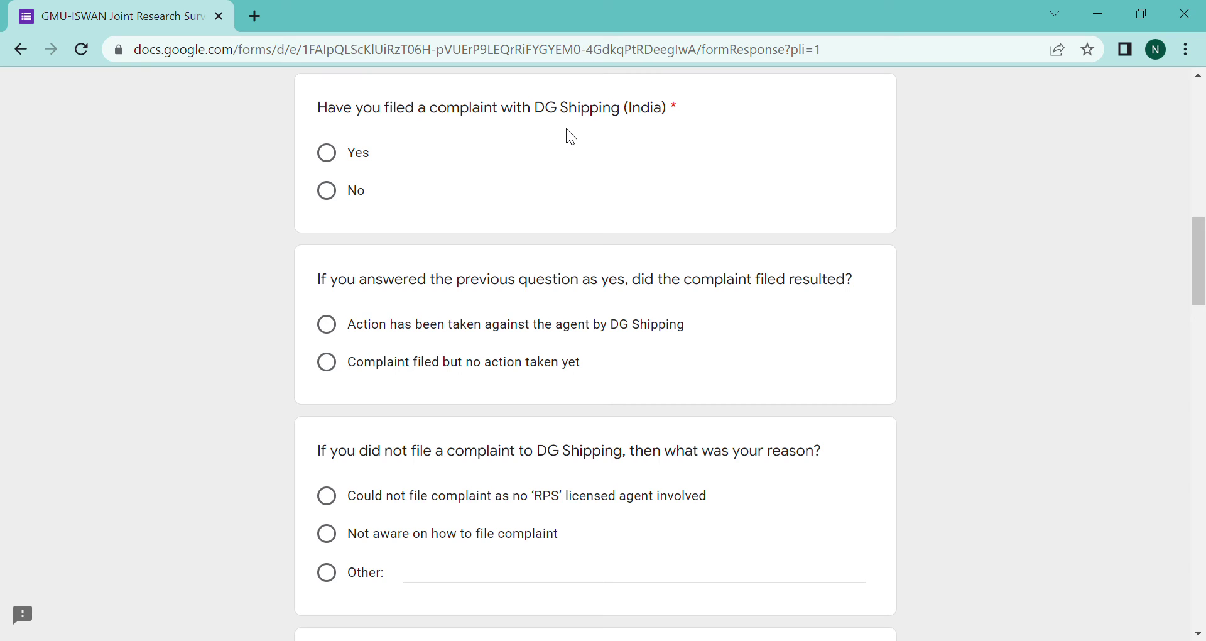
pyautogui.click(340, 162)
pyautogui.click(331, 373)
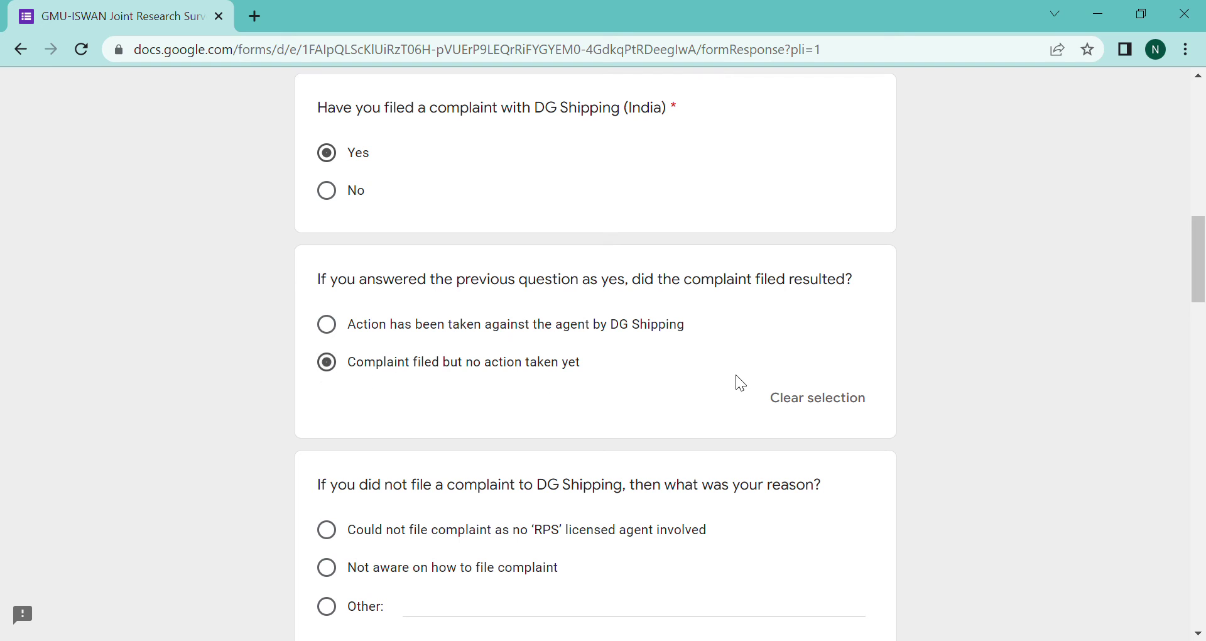
# - Give Other, "Was scared", as the reason for not complaining to DG Shipping, and answer No to having filed a police complaint
pyautogui.moveTo(1200, 294); pyautogui.dragTo(1202, 337)
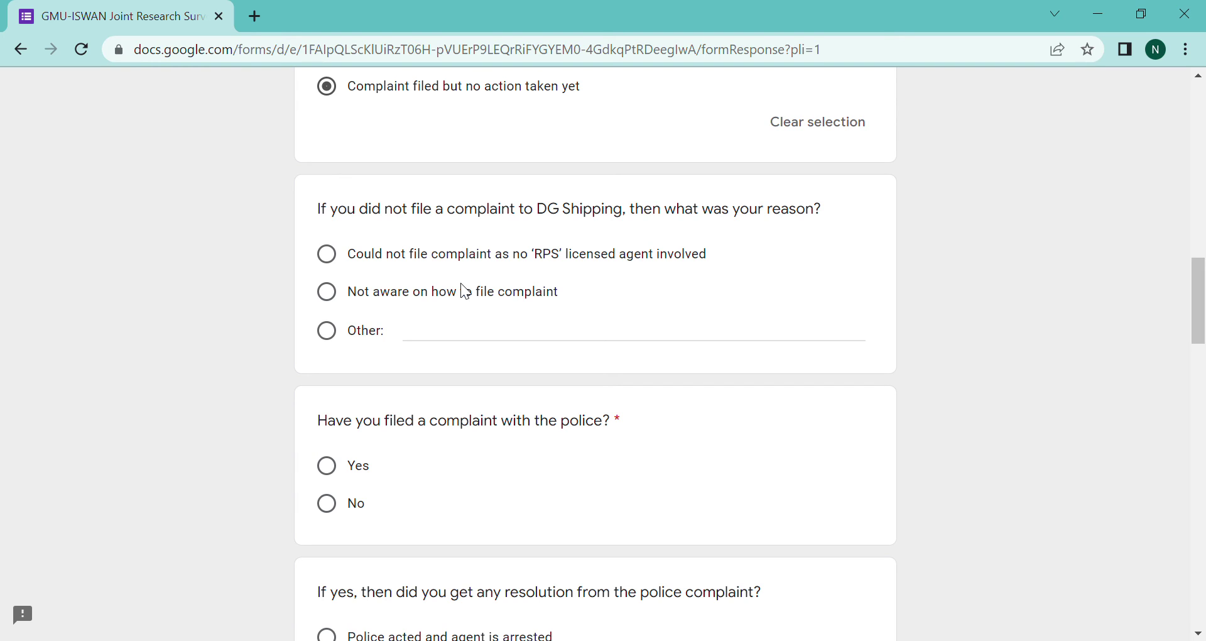
pyautogui.click(326, 331)
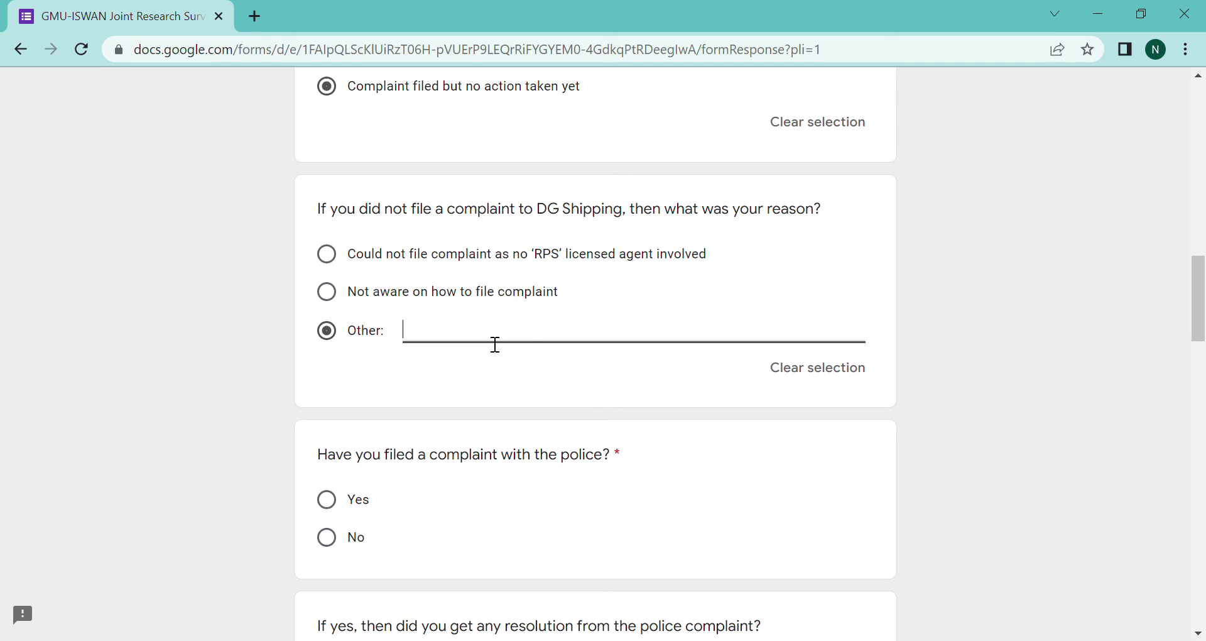
pyautogui.write('Was scared')
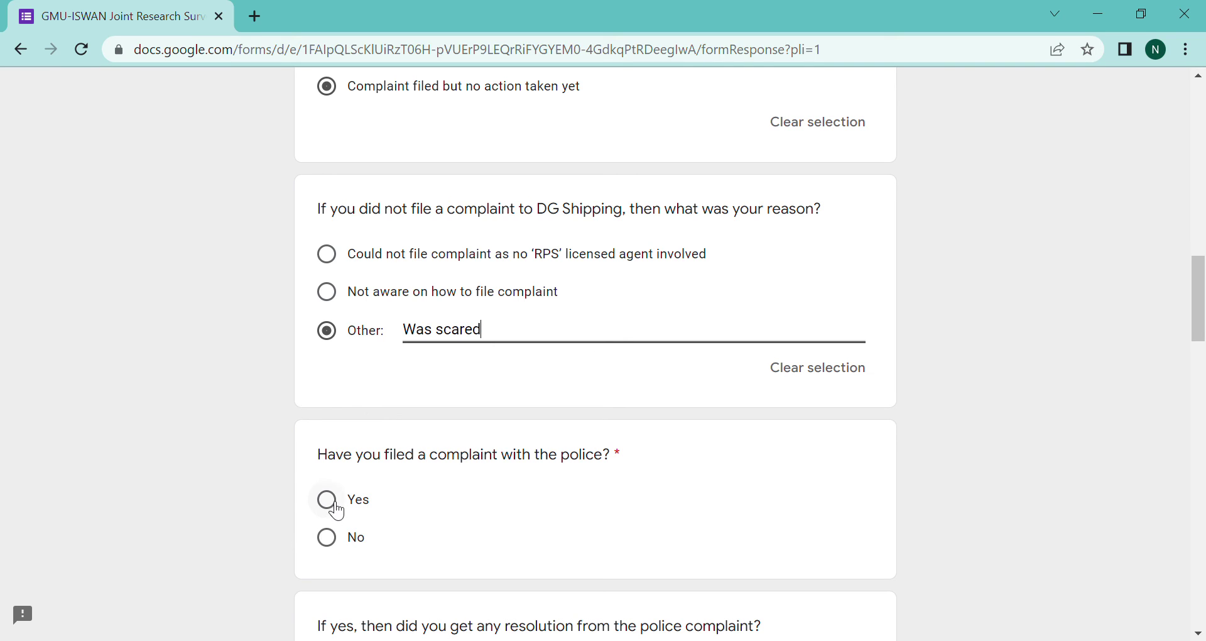
pyautogui.click(337, 539)
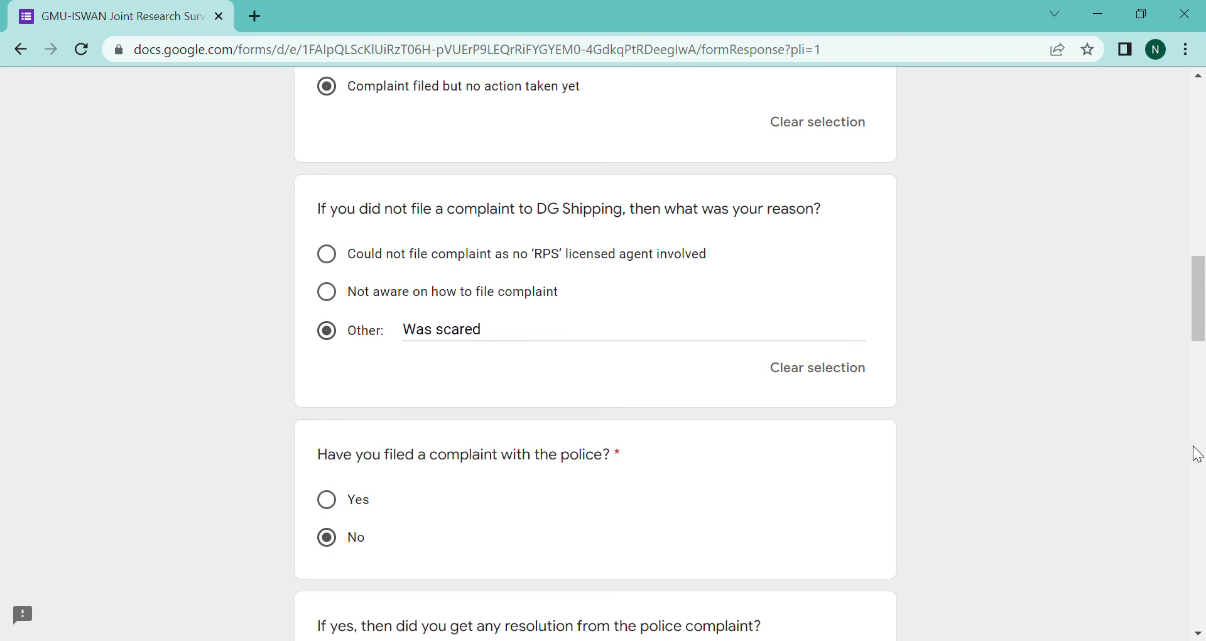
# - Change the police complaint answer to Yes and give "No action taken yet" as the resolution from the police complaint
pyautogui.moveTo(1203, 299); pyautogui.dragTo(1203, 367)
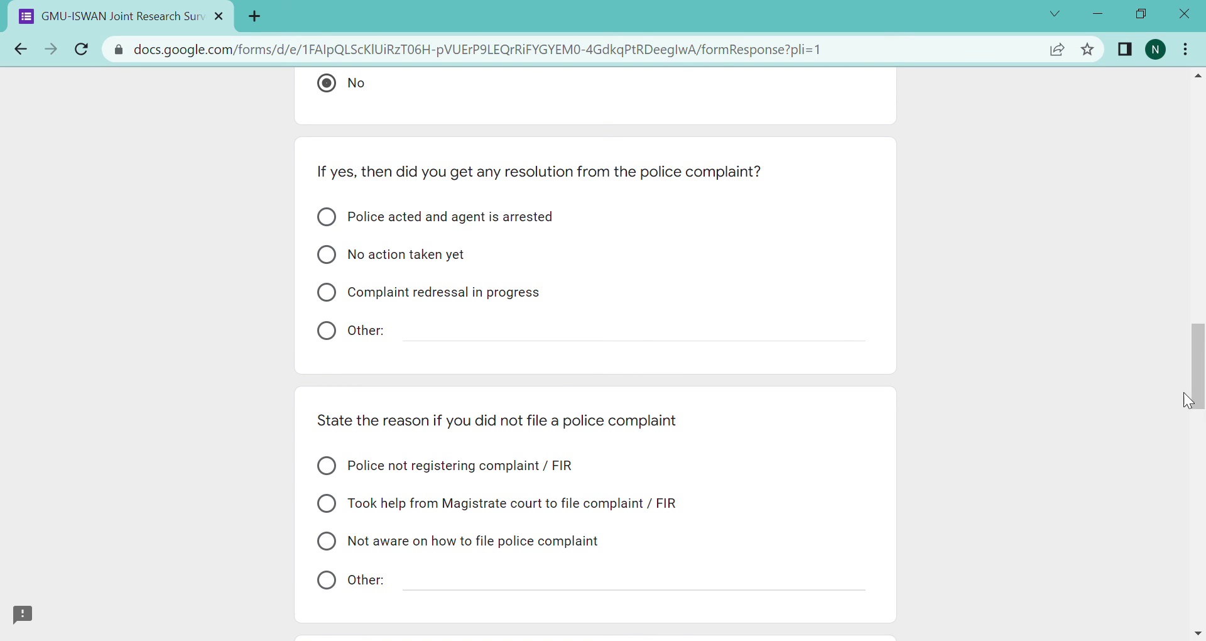
pyautogui.scroll(1, 1203, 388)
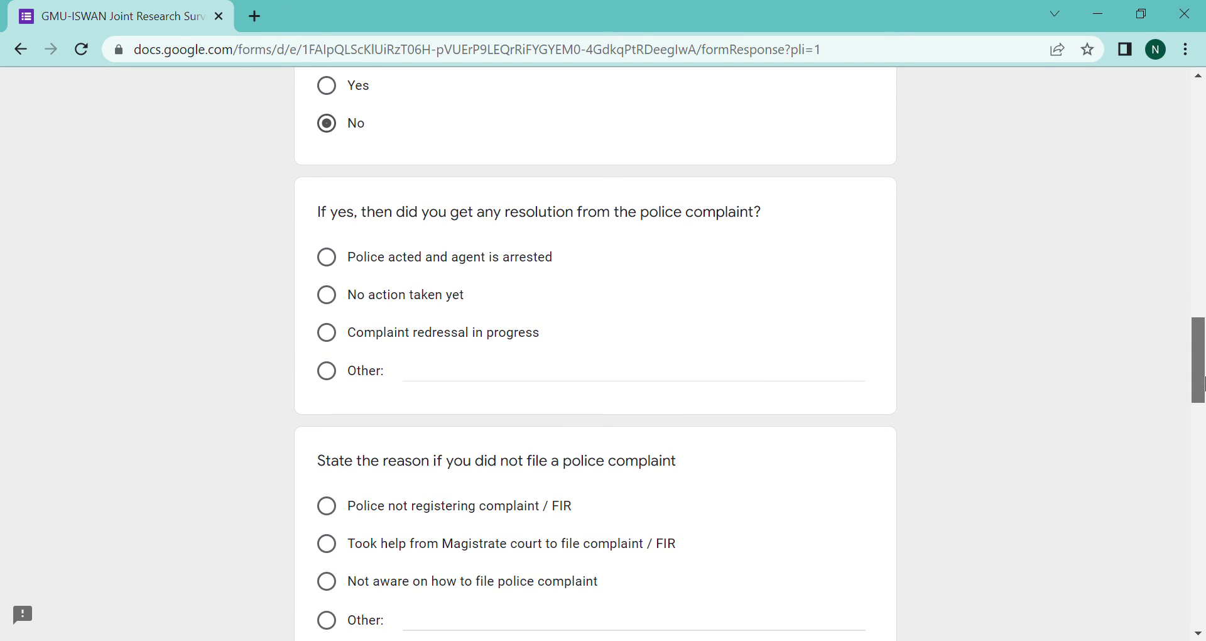
pyautogui.click(331, 90)
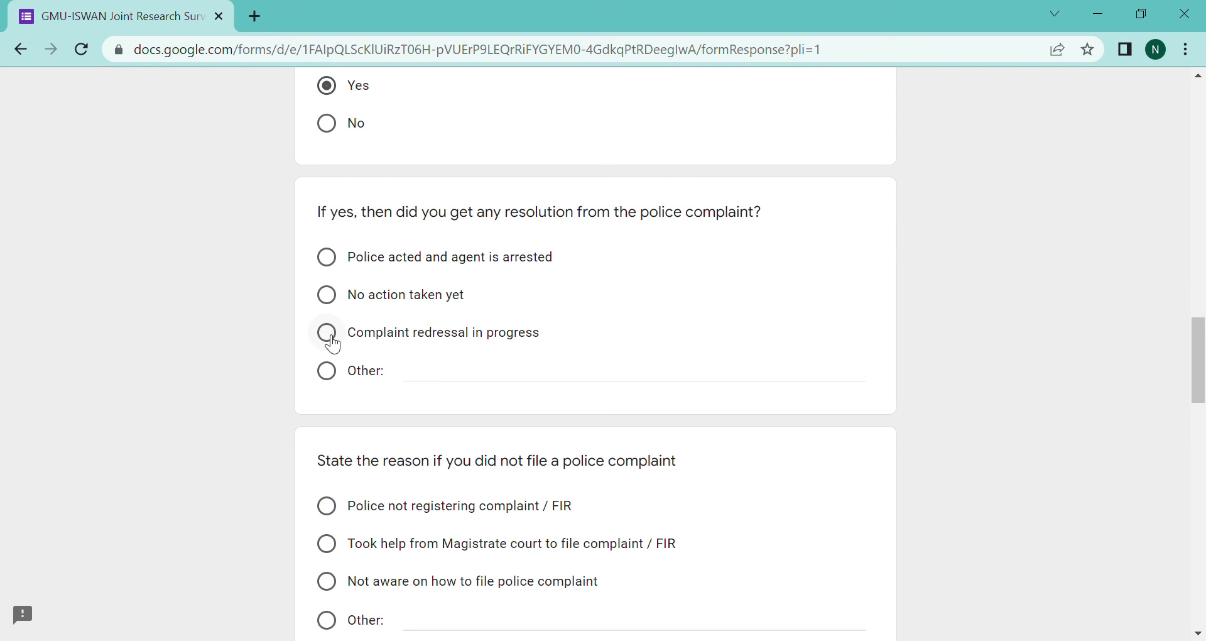
pyautogui.click(329, 298)
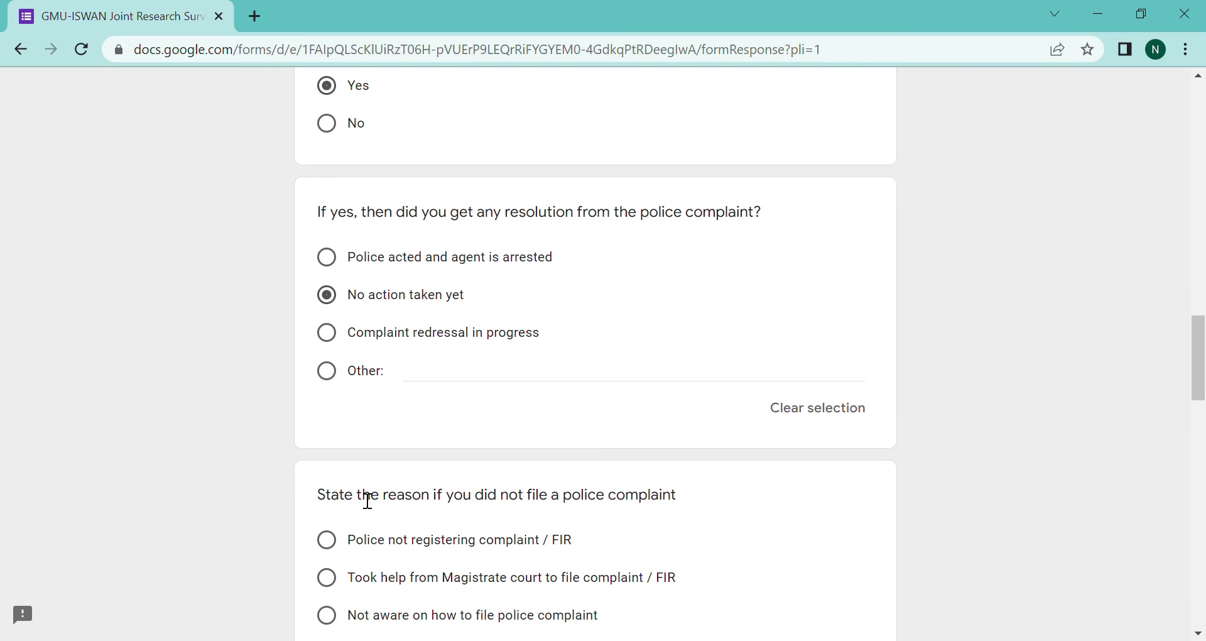
# - Give "Police not registering complaint / FIR" as the reason for not filing a police complaint
pyautogui.moveTo(1203, 358); pyautogui.dragTo(1203, 411)
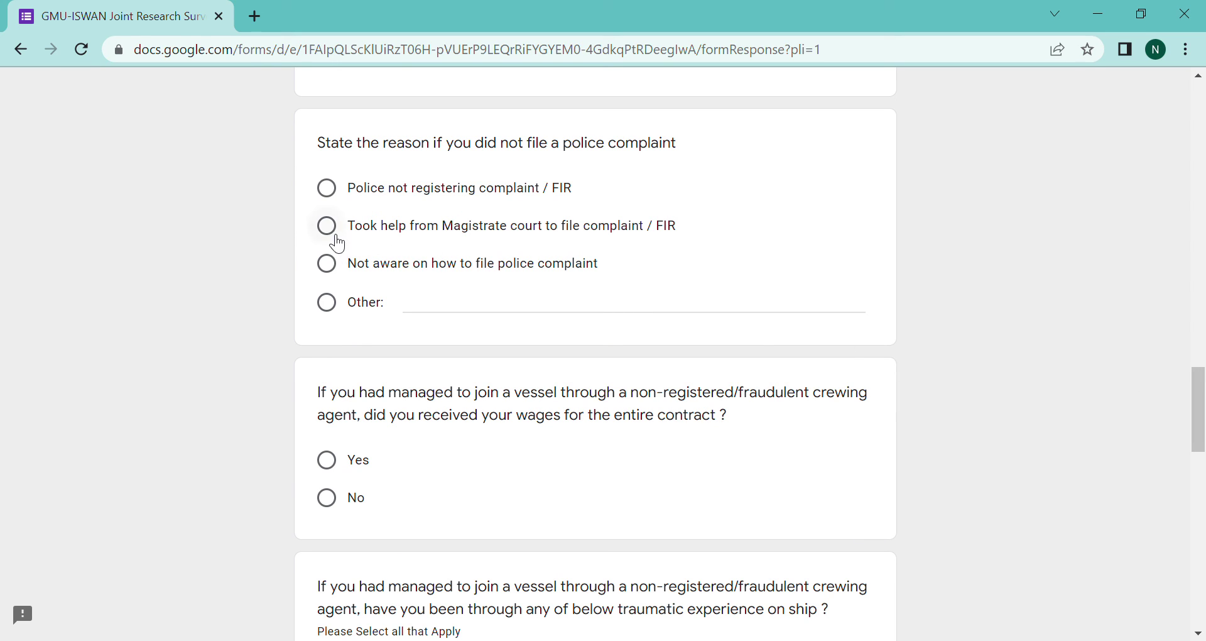
pyautogui.click(333, 272)
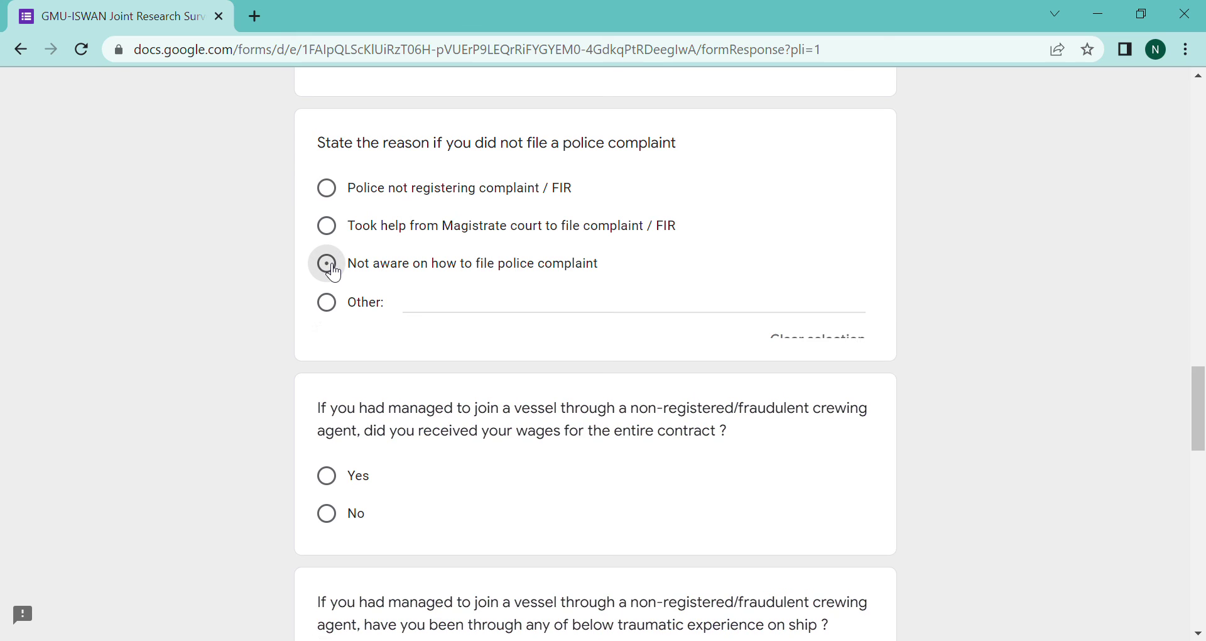
pyautogui.click(336, 197)
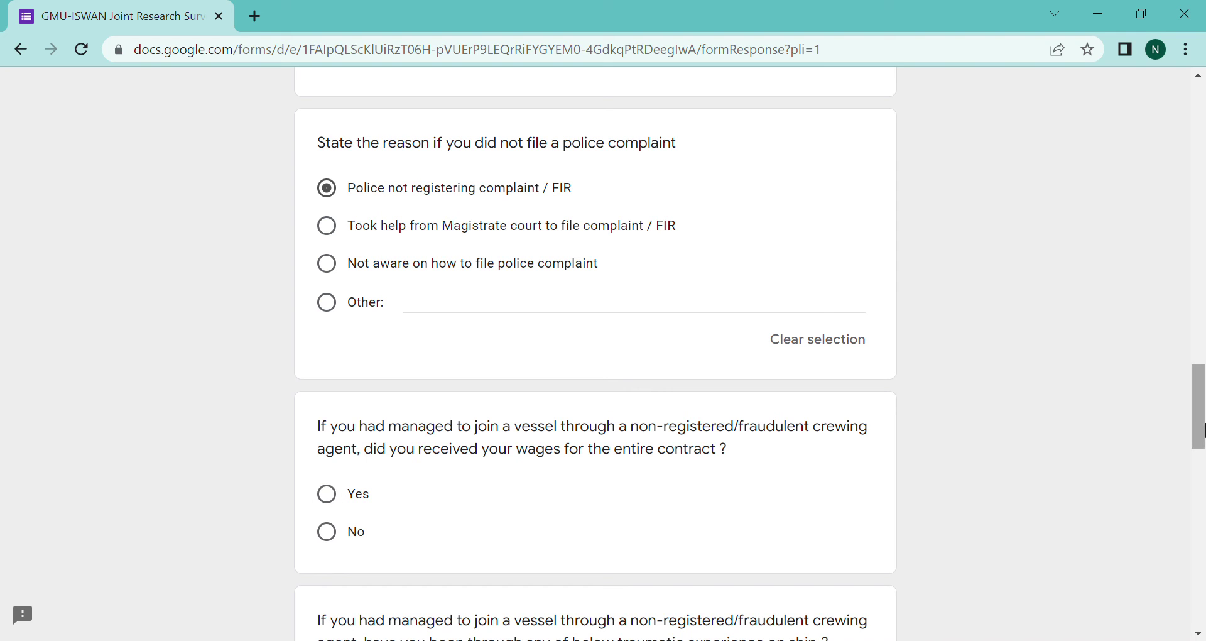
# - Answer No to having received wages for the entire contract on a vessel joined through a fraudulent agent
pyautogui.scroll(-1, 1204, 443)
pyautogui.moveTo(1203, 443); pyautogui.dragTo(1204, 477)
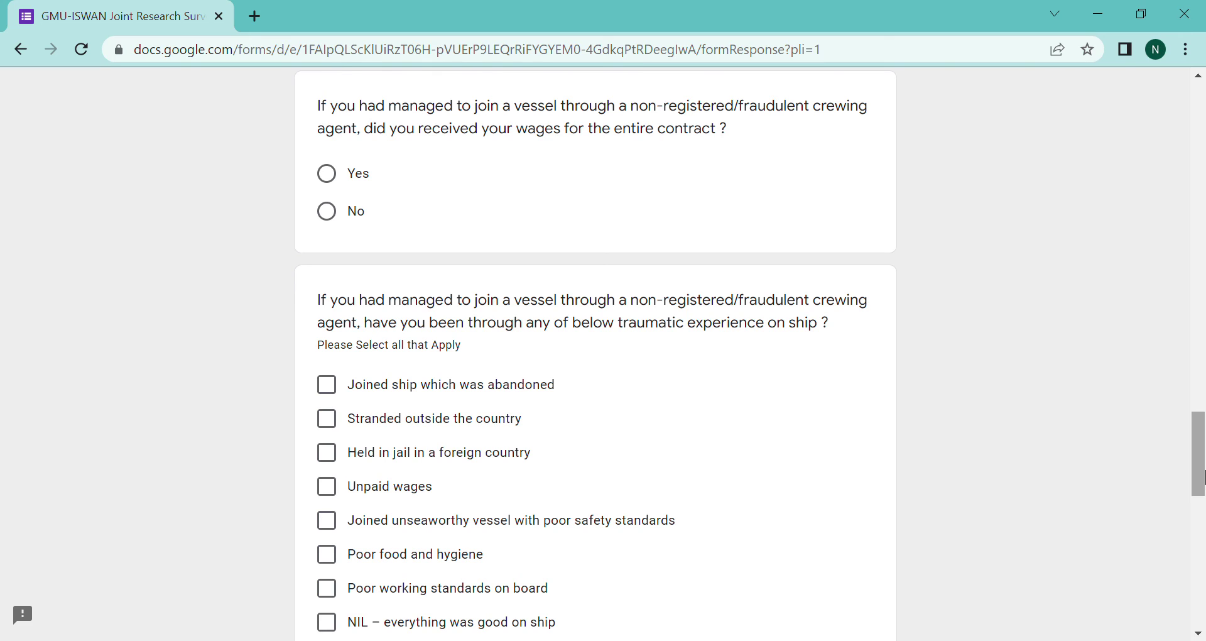
pyautogui.click(337, 225)
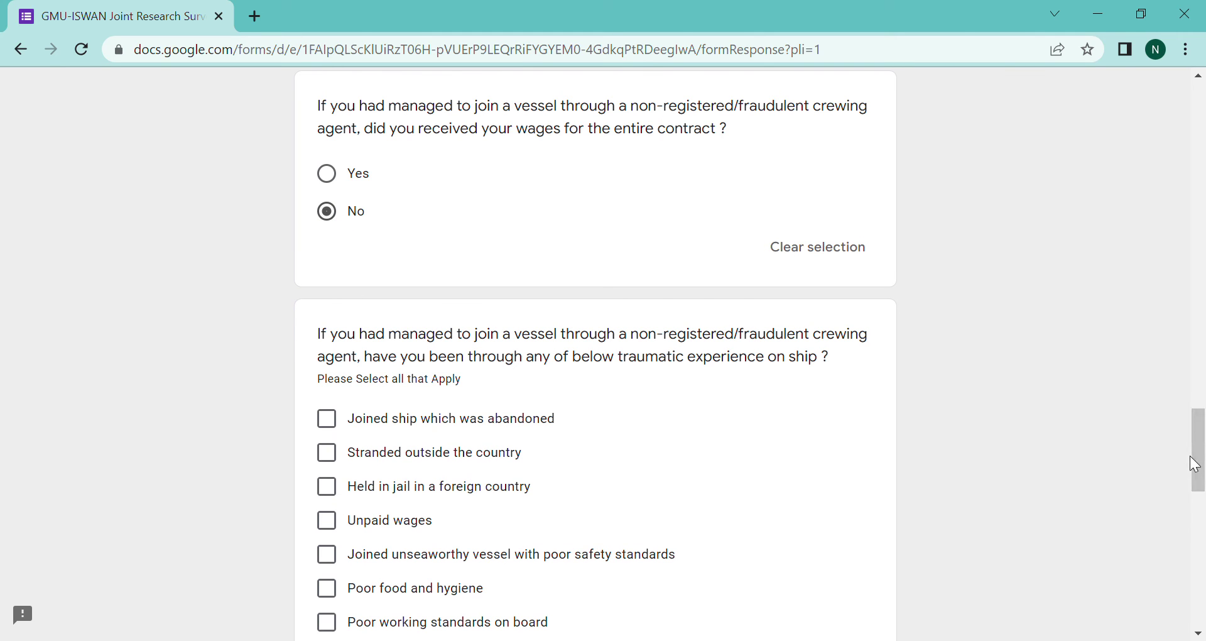
# - Mark "Unpaid wages", "Poor food and hygiene" and "Poor working standards on board" as the traumatic experiences on the ship
pyautogui.moveTo(1195, 465); pyautogui.dragTo(1203, 495)
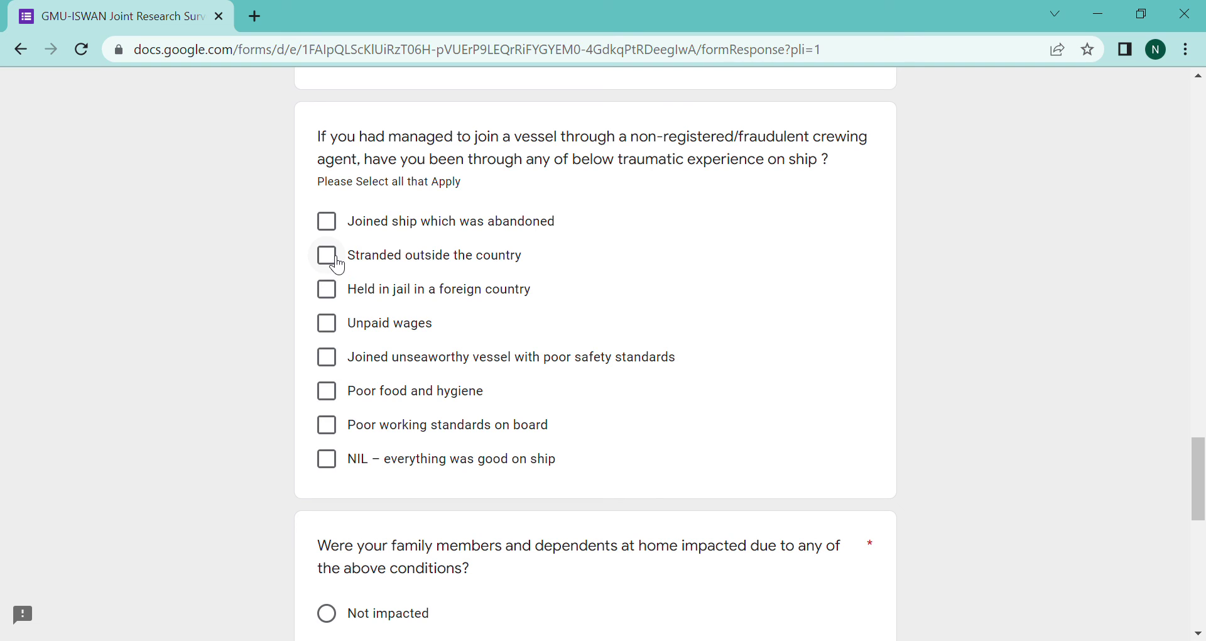
pyautogui.click(336, 335)
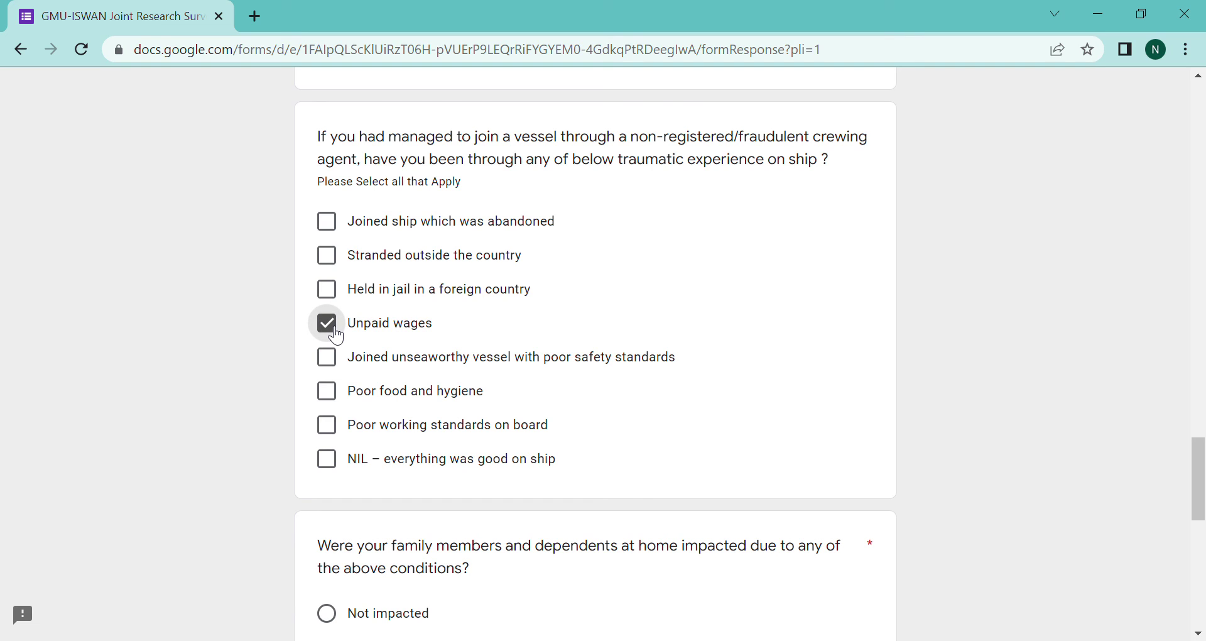
pyautogui.click(331, 396)
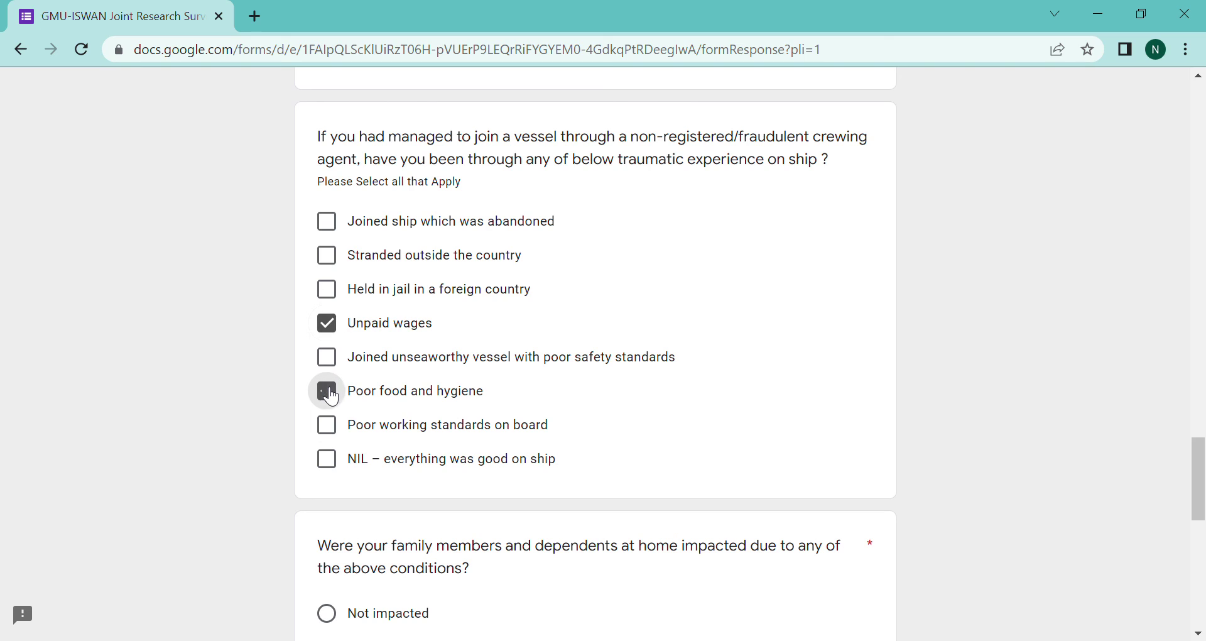
pyautogui.click(333, 437)
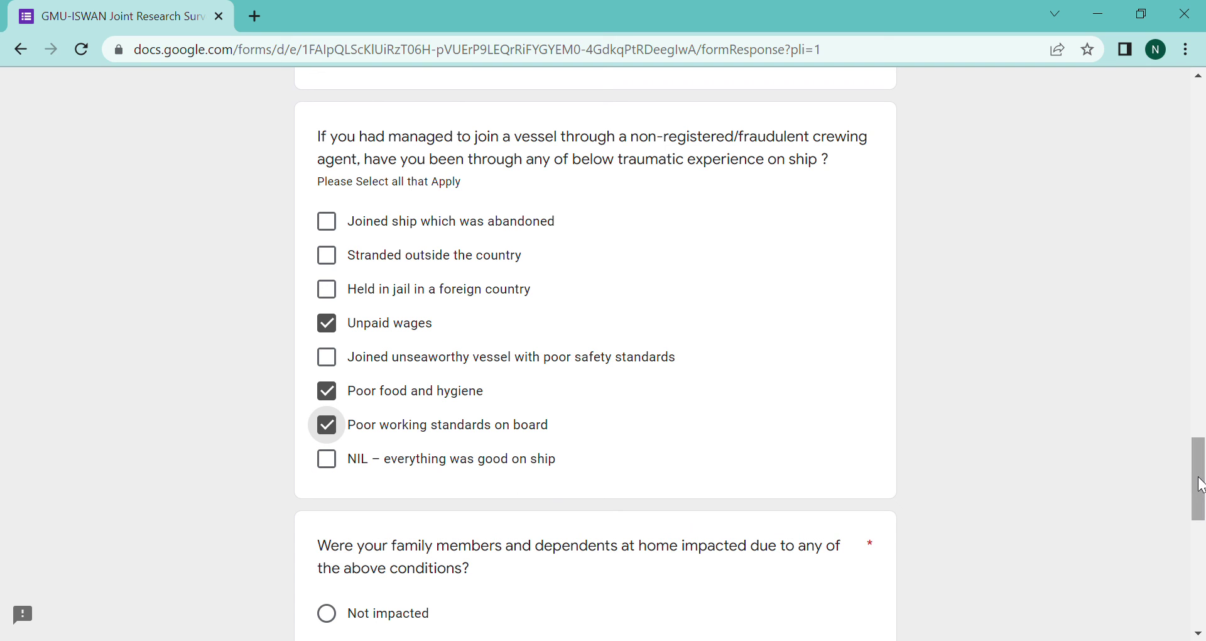
# - Answer "Impacted but were able to deal with it" for the family impact and "Went through different agent" for re-joining another vessel
pyautogui.moveTo(1201, 485); pyautogui.dragTo(1201, 532)
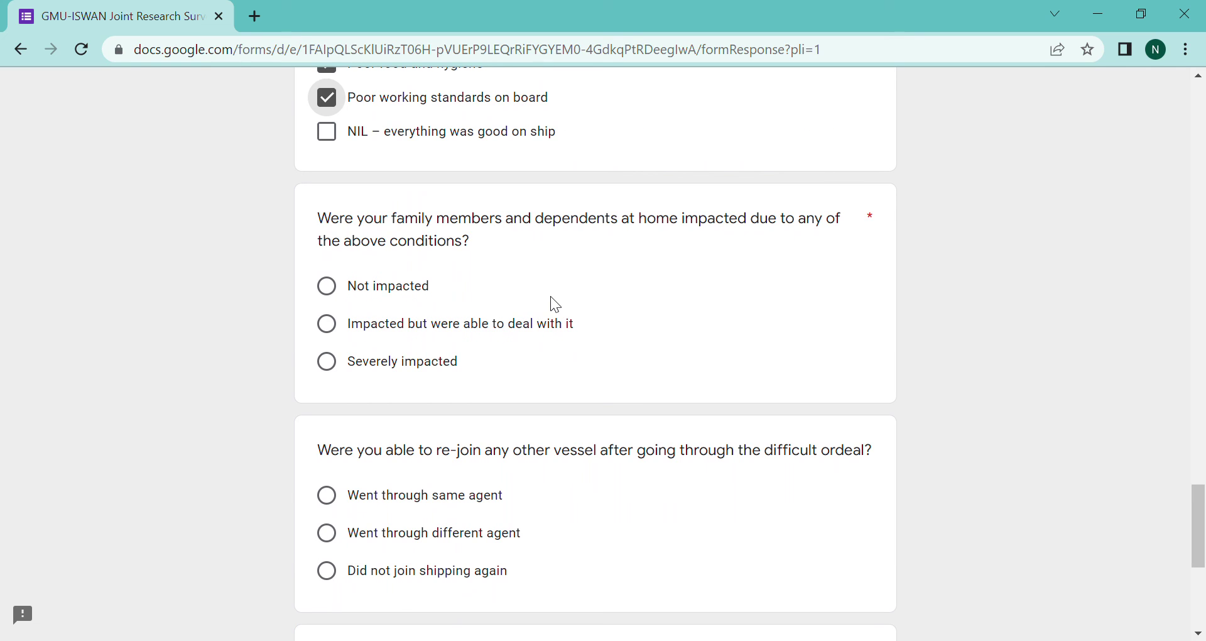
pyautogui.click(336, 327)
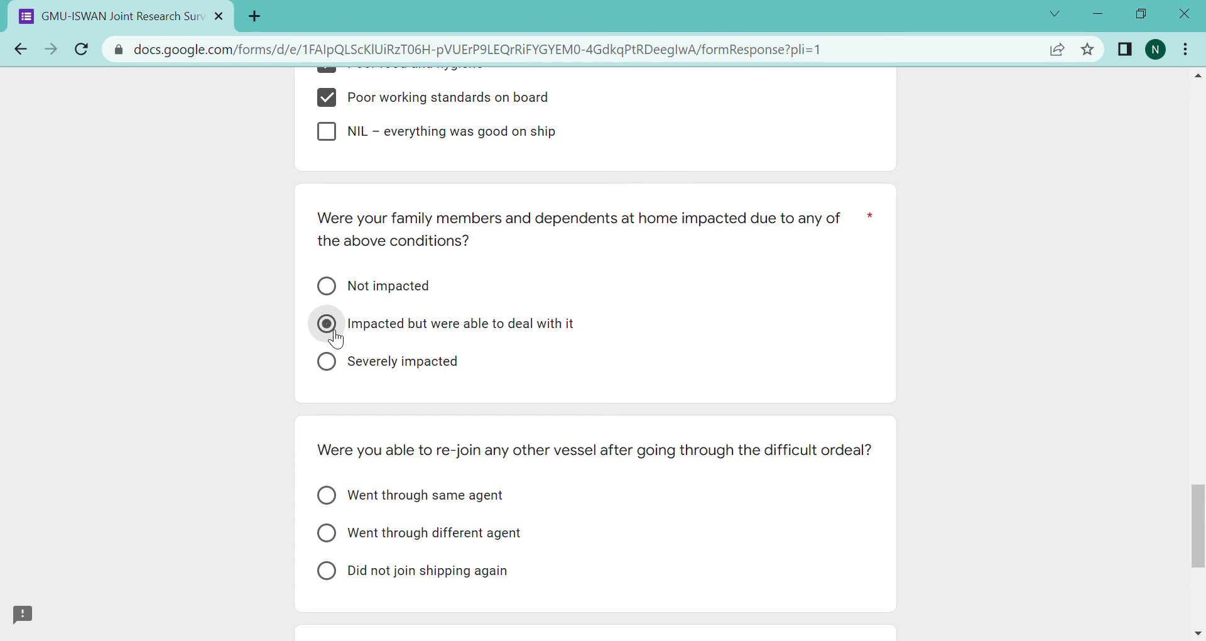
pyautogui.click(328, 362)
pyautogui.click(342, 302)
pyautogui.click(333, 324)
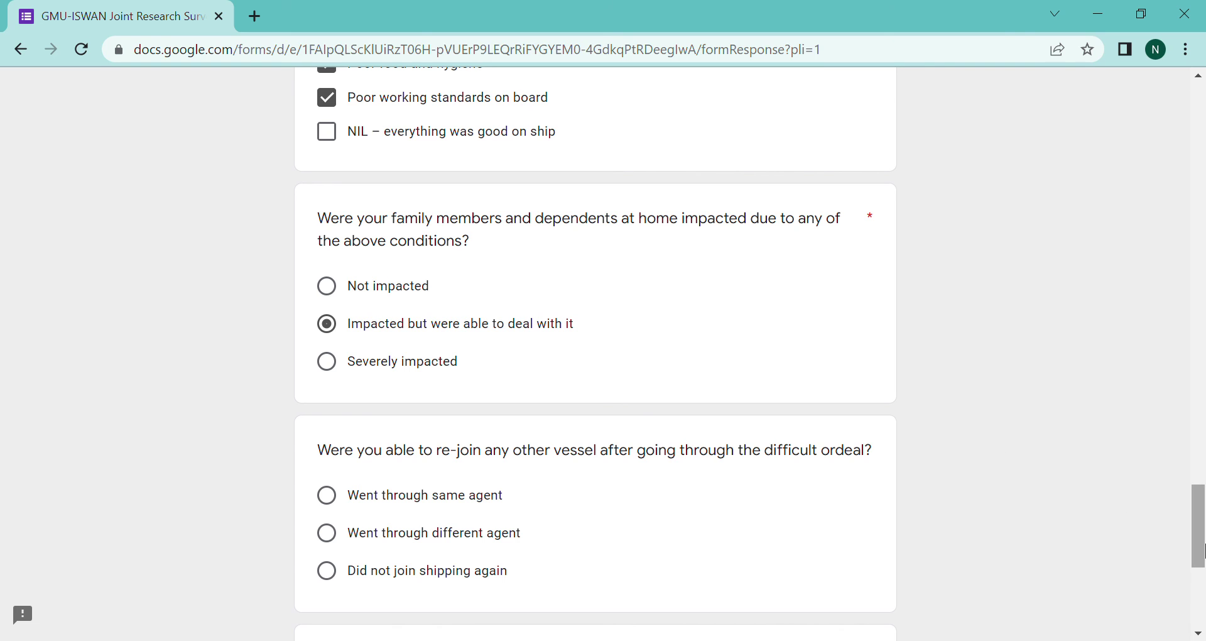
pyautogui.moveTo(1203, 550); pyautogui.dragTo(1202, 598)
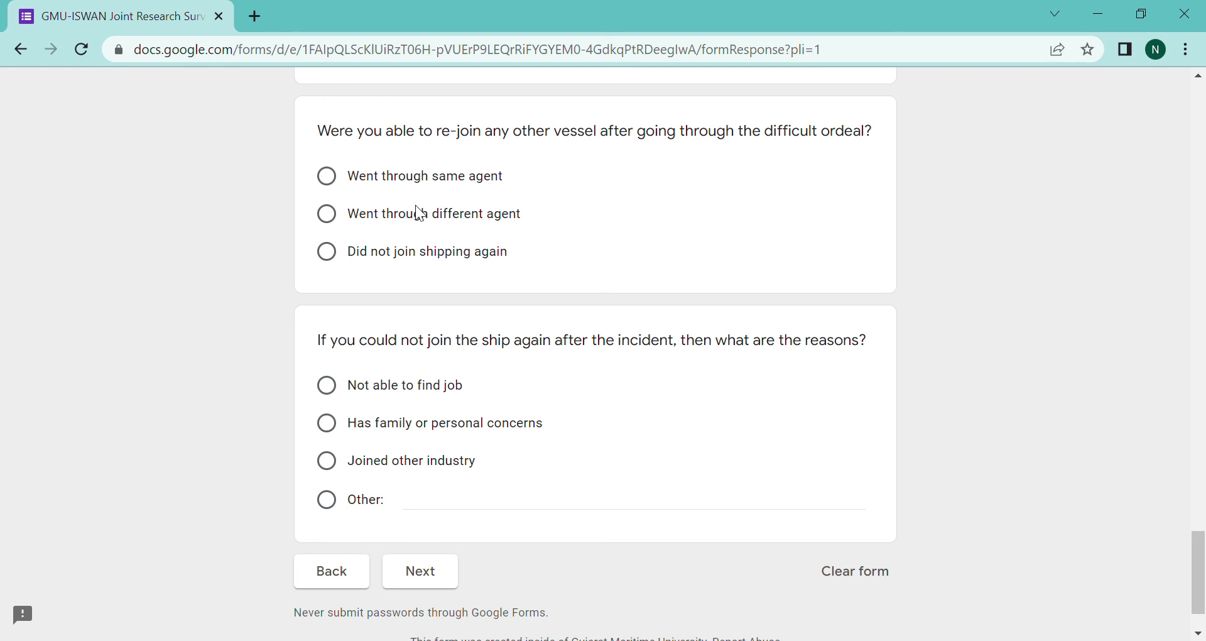
pyautogui.click(328, 214)
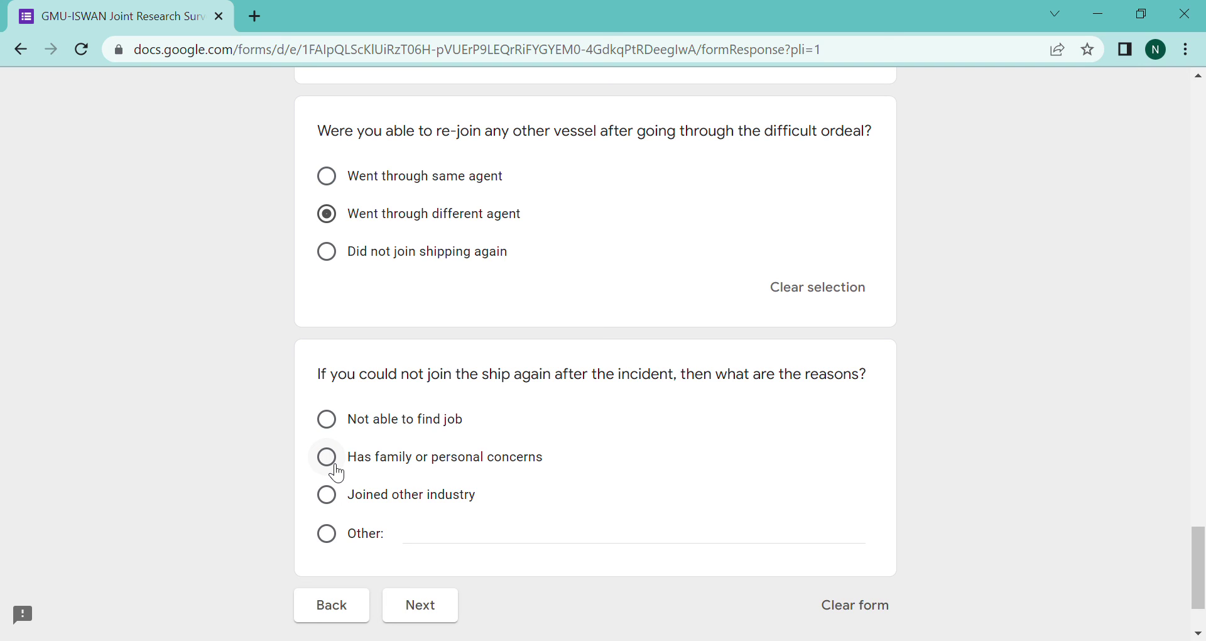
# - Give "Joined other industry" as the reason for not joining a ship again and proceed to the next section
pyautogui.click(336, 544)
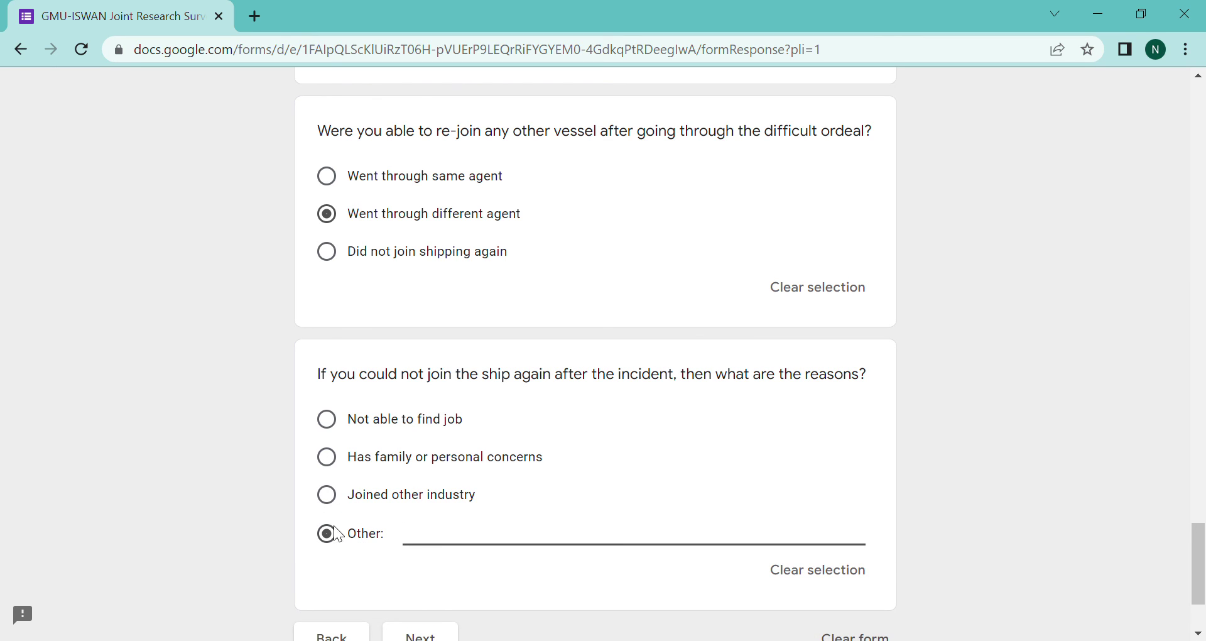
pyautogui.click(329, 495)
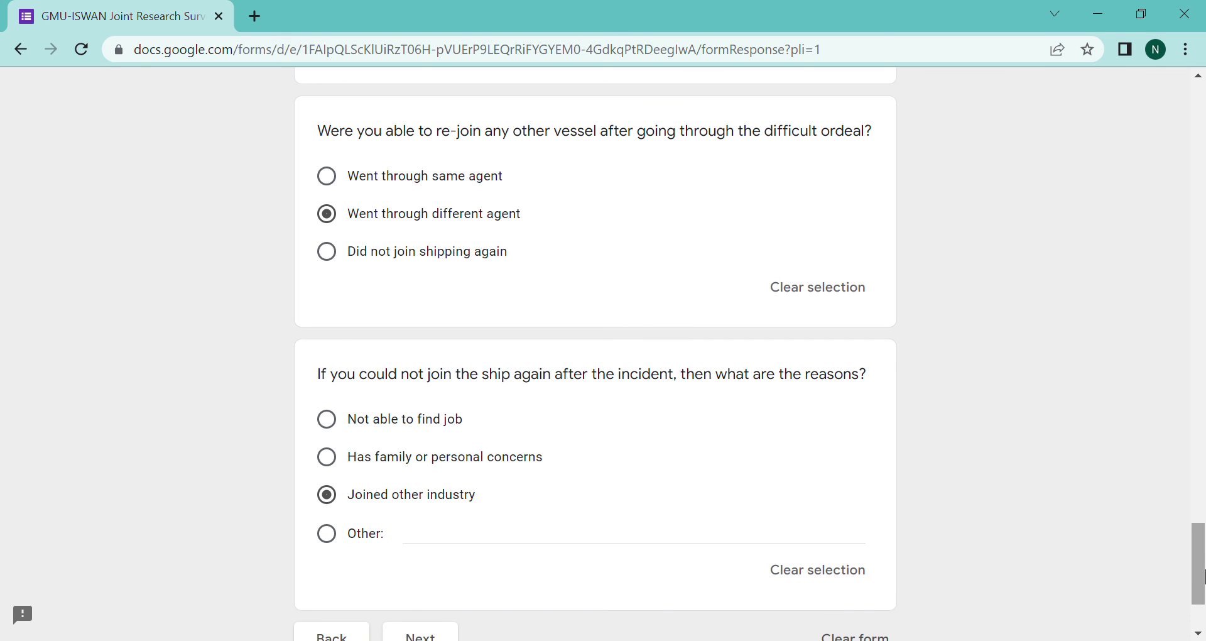
pyautogui.scroll(-3, 1205, 599)
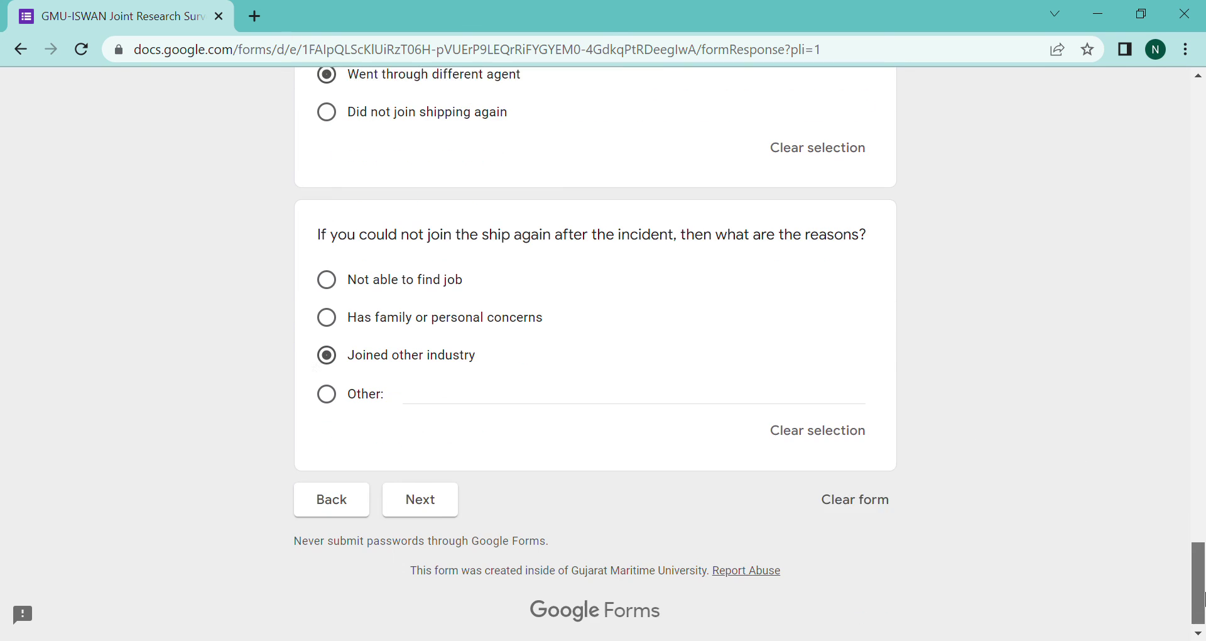
pyautogui.click(431, 500)
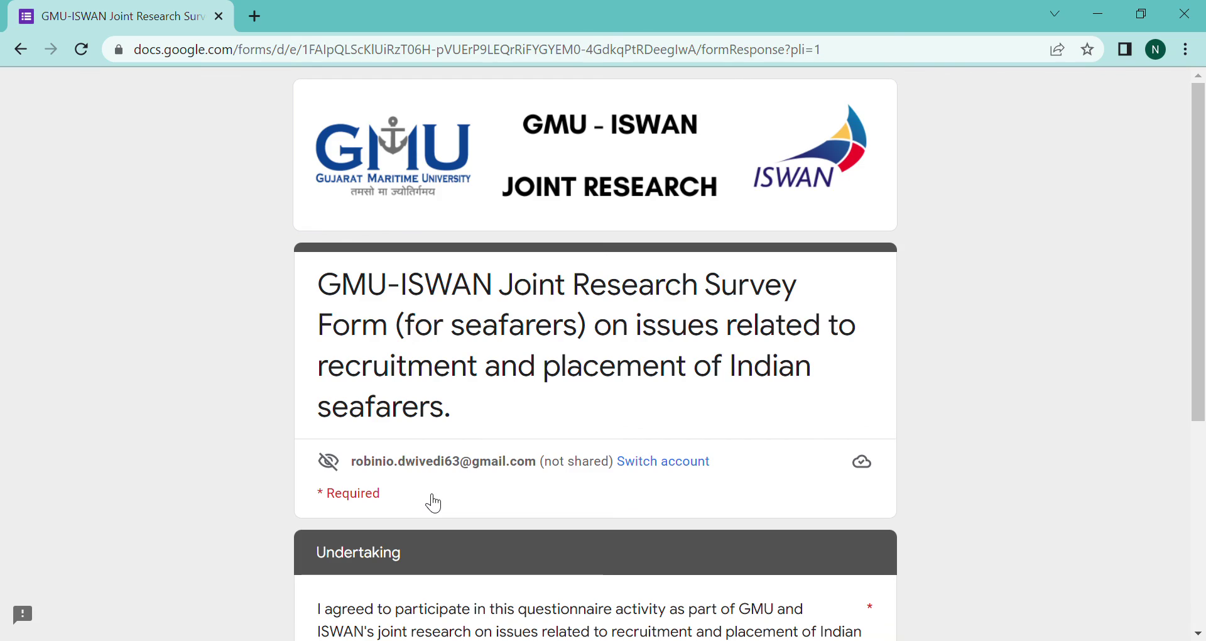
# - Consent to the Undertaking statement and submit the survey form
pyautogui.scroll(-2, 1205, 430)
pyautogui.scroll(-2, 1204, 430)
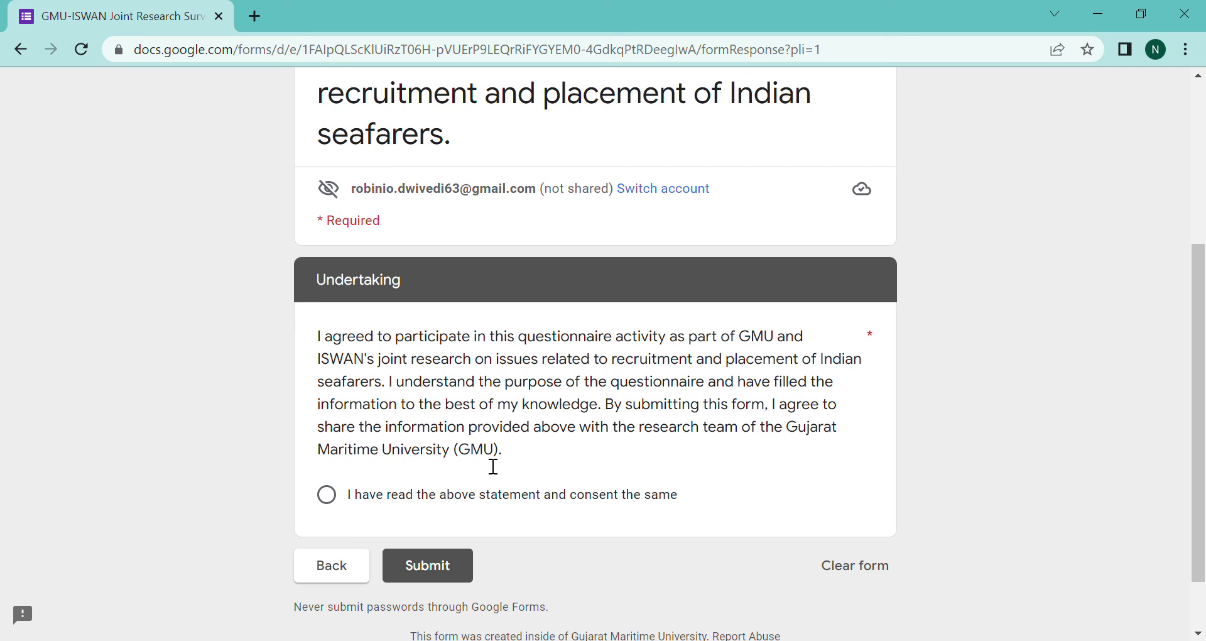
pyautogui.click(327, 495)
pyautogui.click(439, 569)
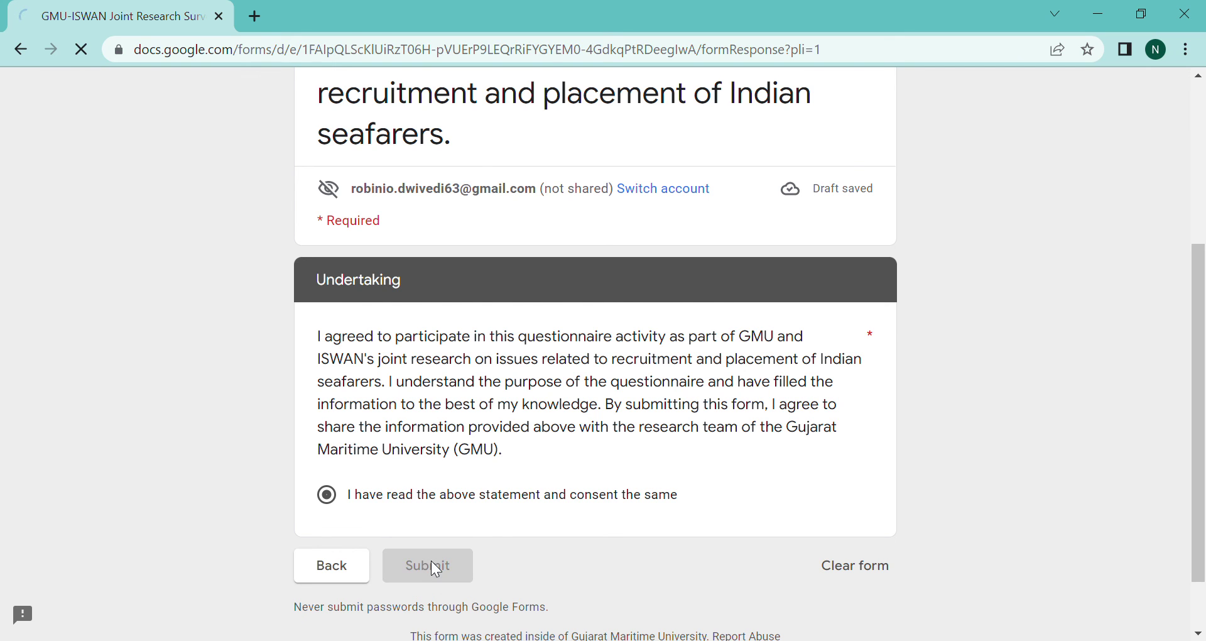